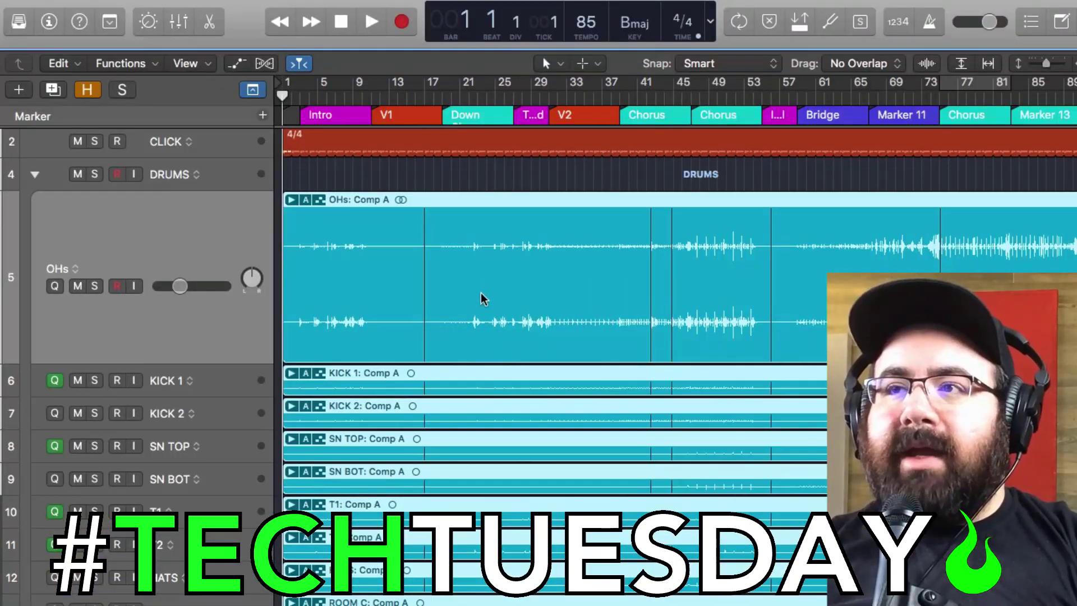
Step: Duplicate the OHs track alternative so the grouped drum tracks switch to alternative B, and check the list of alternatives
scroll(481, 293, down, 2)
scroll(480, 299, down, 1)
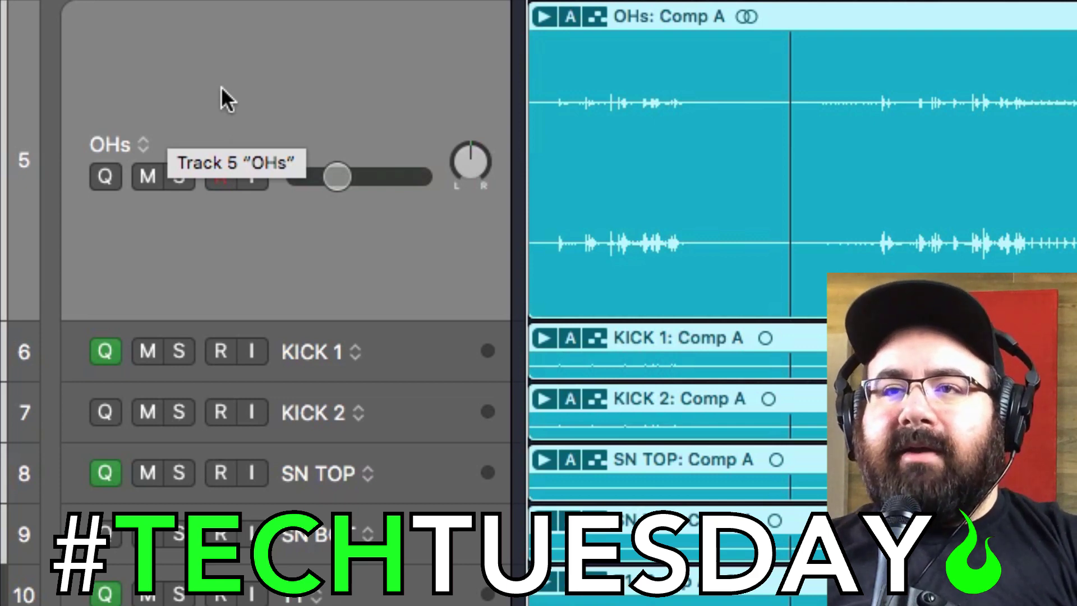
click(141, 143)
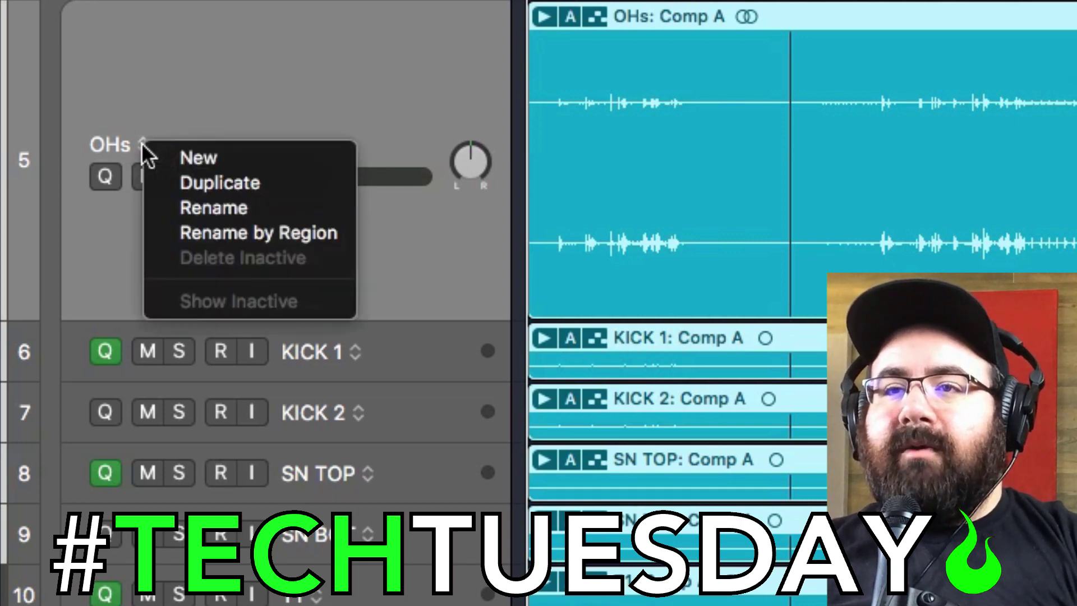
click(237, 187)
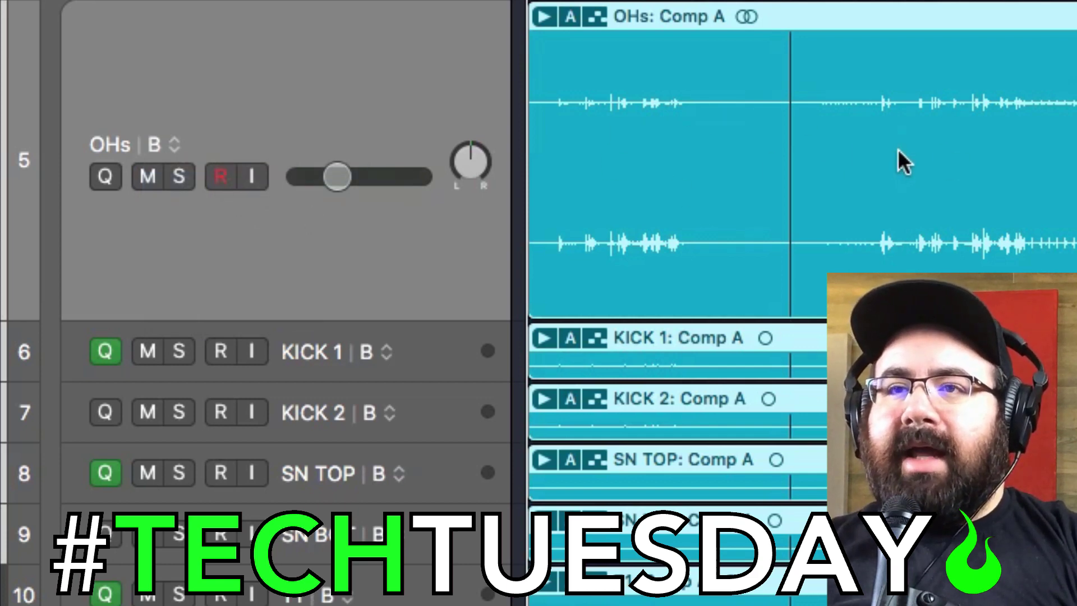
click(175, 145)
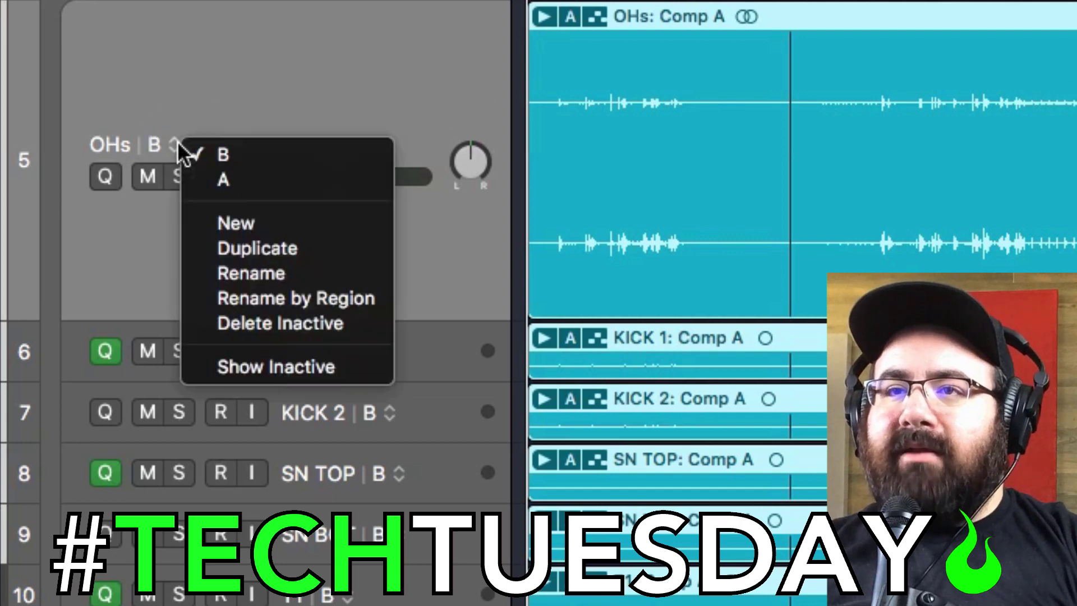
click(236, 51)
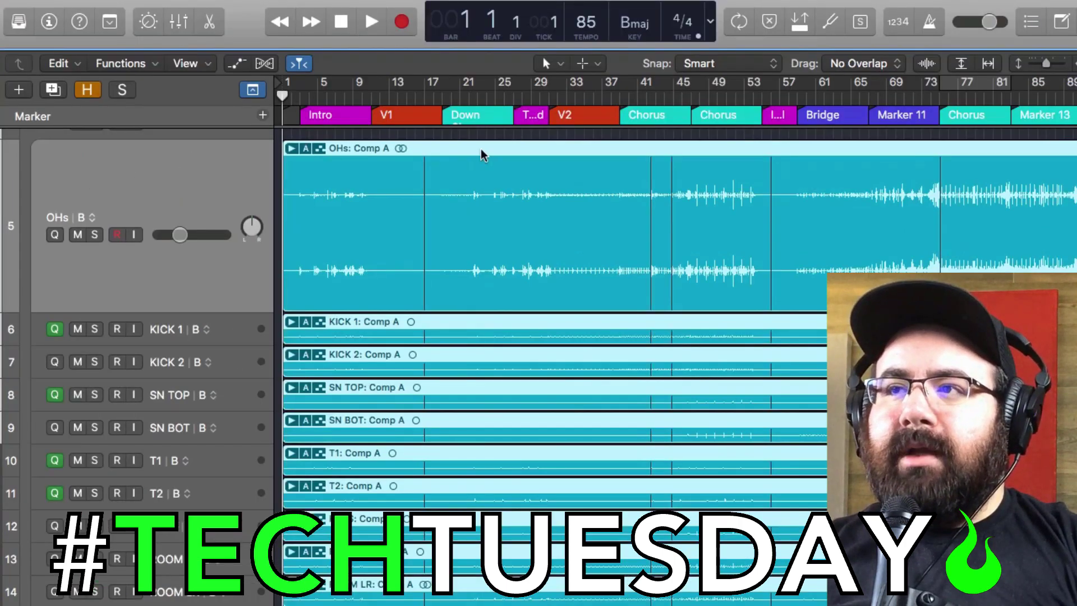
Step: Expand the OHs take folder and audition the comp edit just before bar 17, starting from bar 14
click(291, 149)
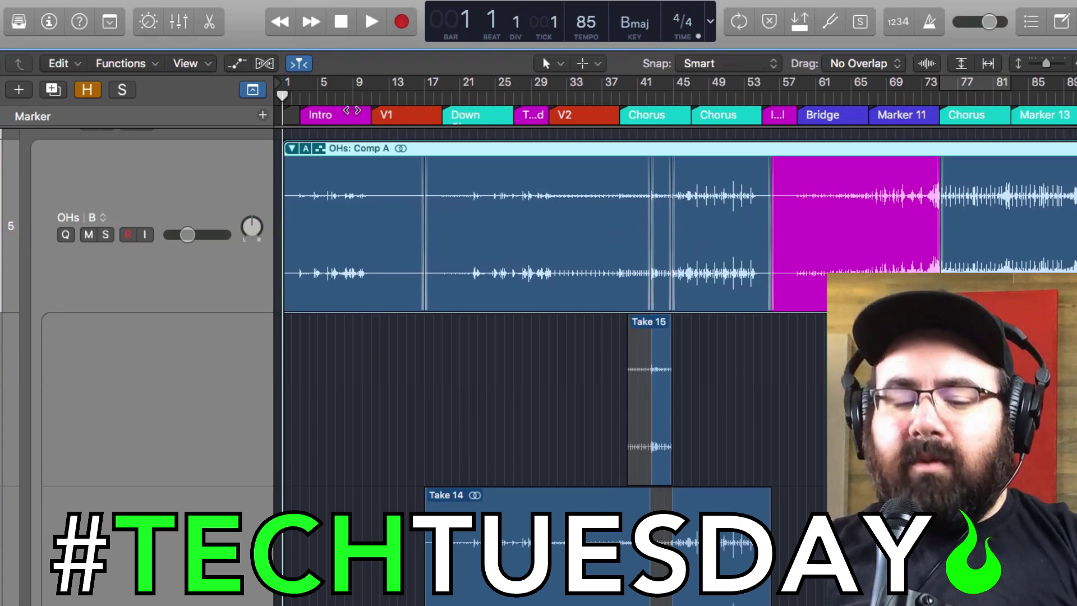
click(400, 97)
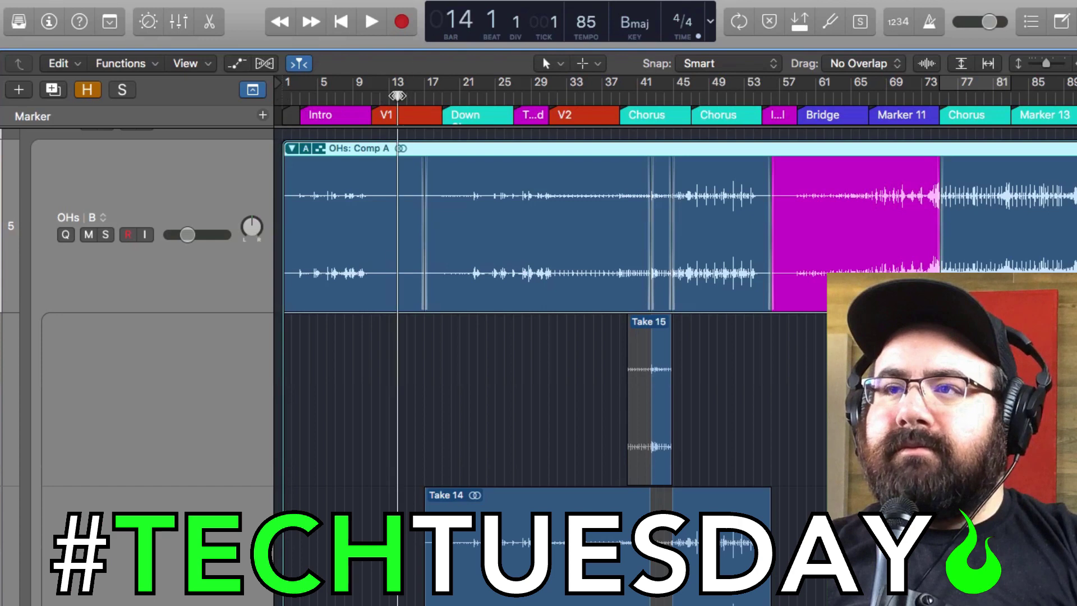
key(space)
key(super+Down)
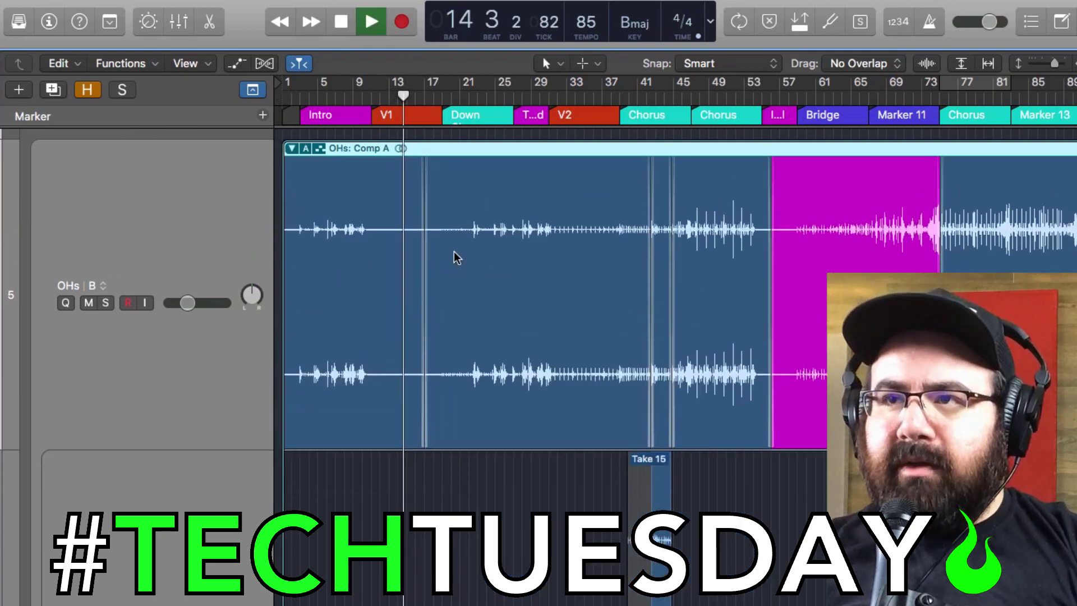
key(super+Right)
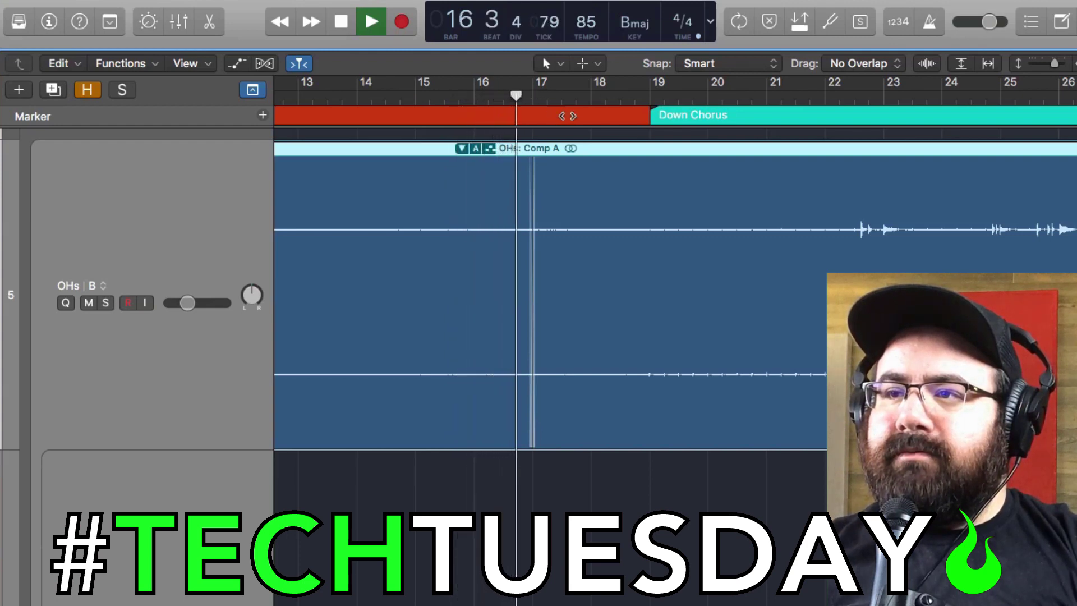
key(space)
Step: Audition the comp edit into Take 15 between bars 42 and 43 in the first Chorus
scroll(575, 121, right, 15)
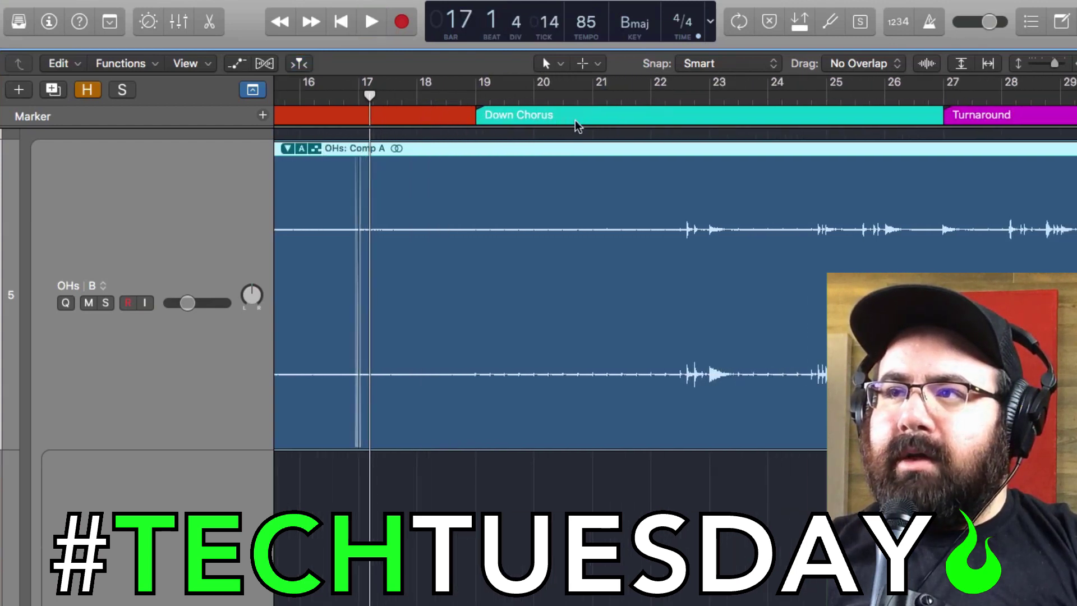
scroll(575, 122, right, 5)
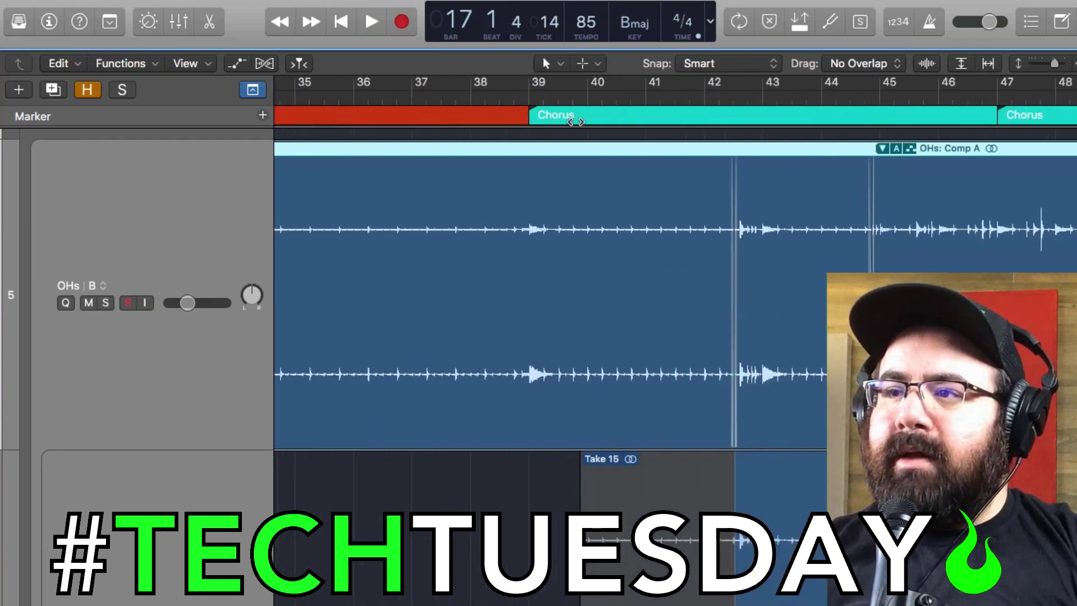
click(564, 101)
key(space)
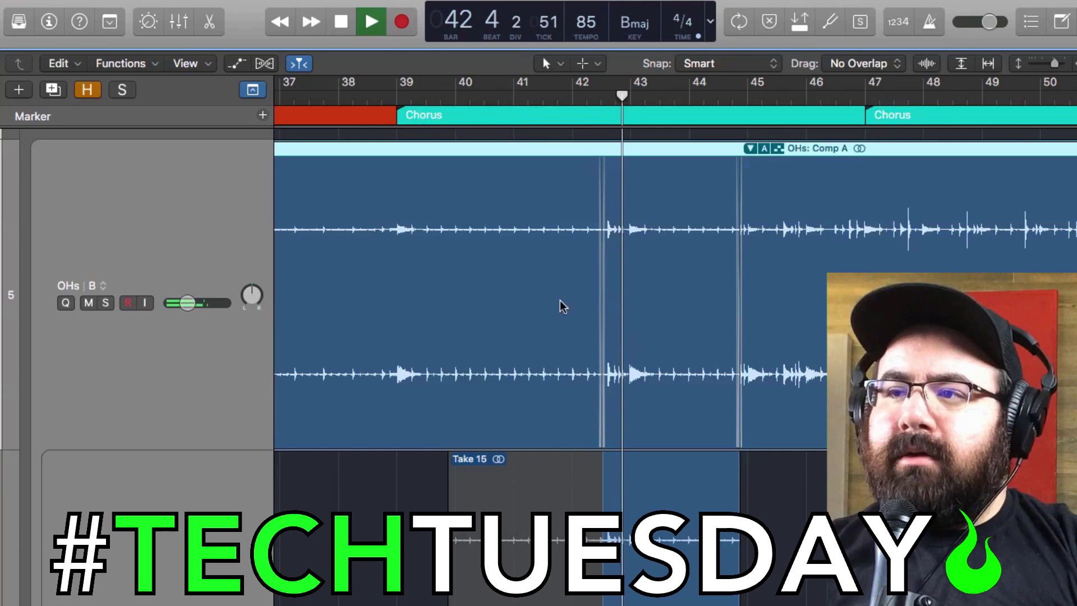
key(space)
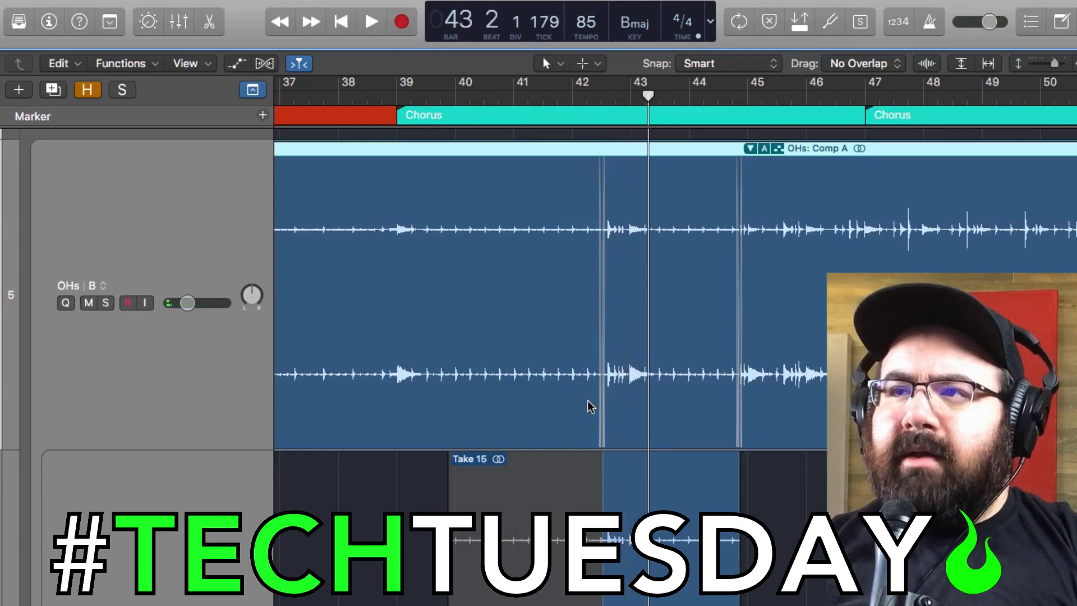
Step: Shift the start of Take 15's comp selection later, to just before the drum hit between beats 3 and 4 of bar 42
scroll(588, 401, down, 2)
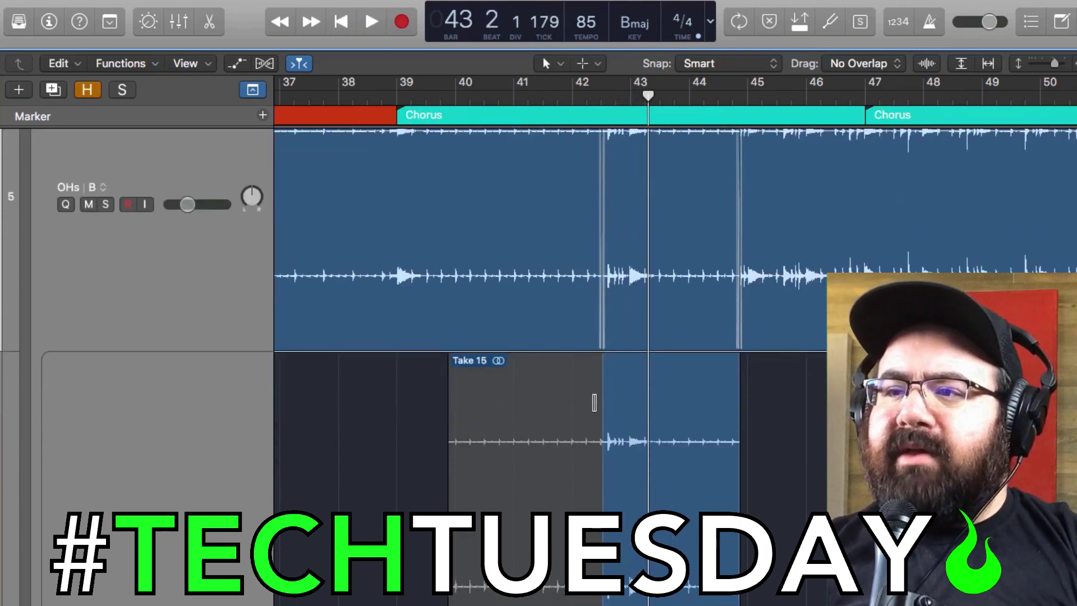
key(super+Right)
key(super+Right)
key(super+Right)
key(super+Right)
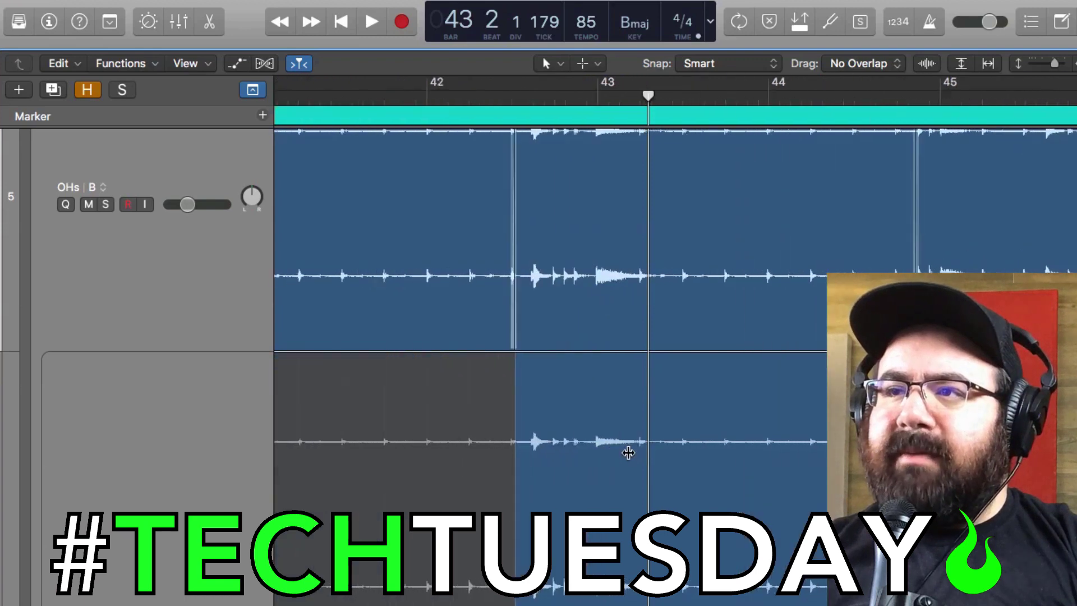
key(super+Right)
scroll(628, 453, left, 5)
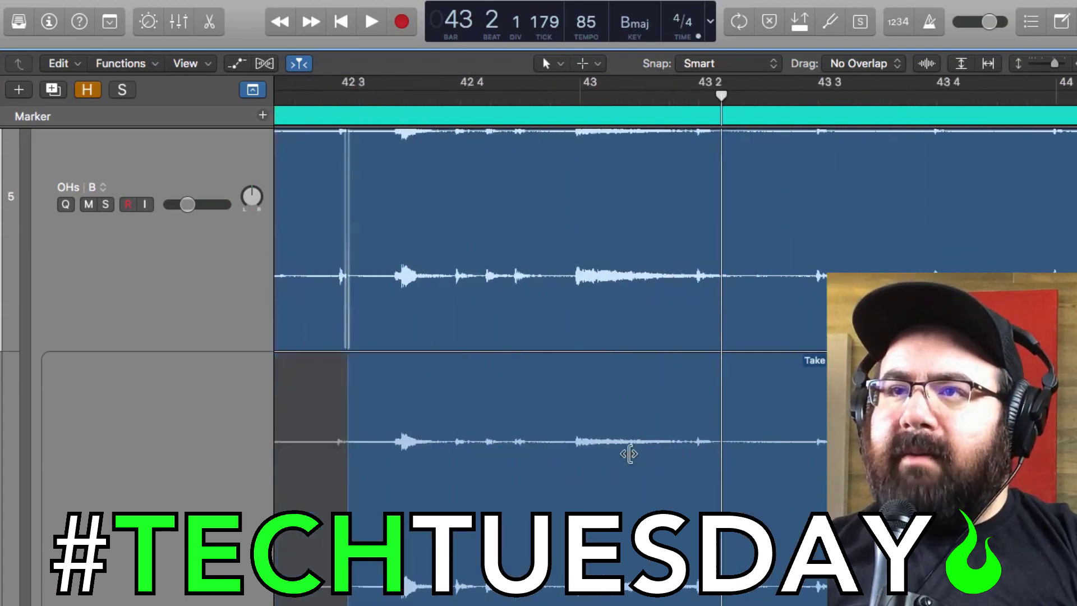
drag(476, 488, 522, 485)
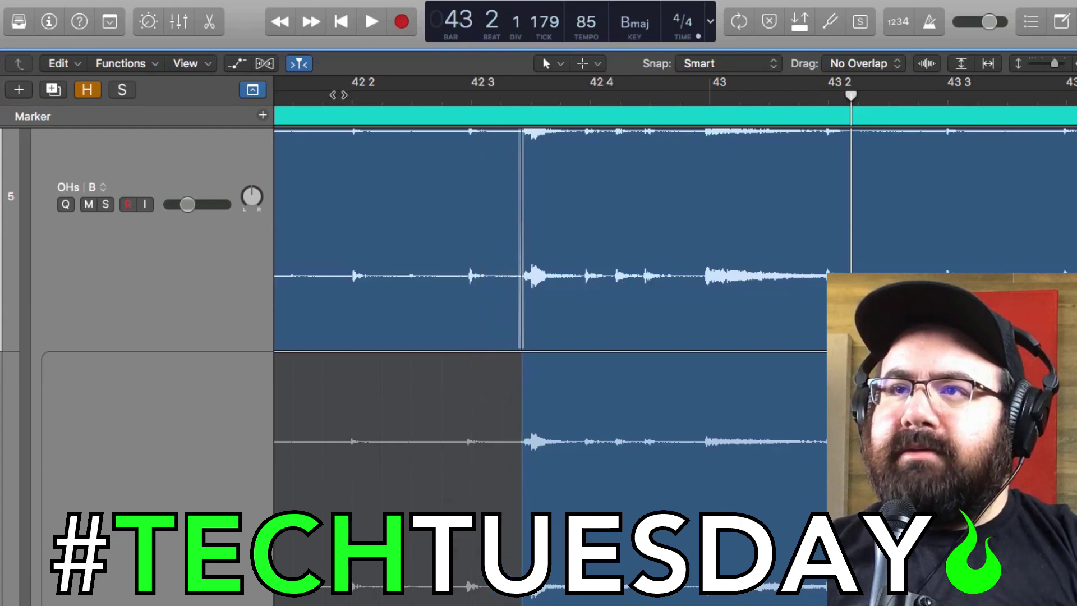
Step: Play back the adjusted Take 15 edit from bar 42 through the take's end just before bar 45
click(338, 94)
key(space)
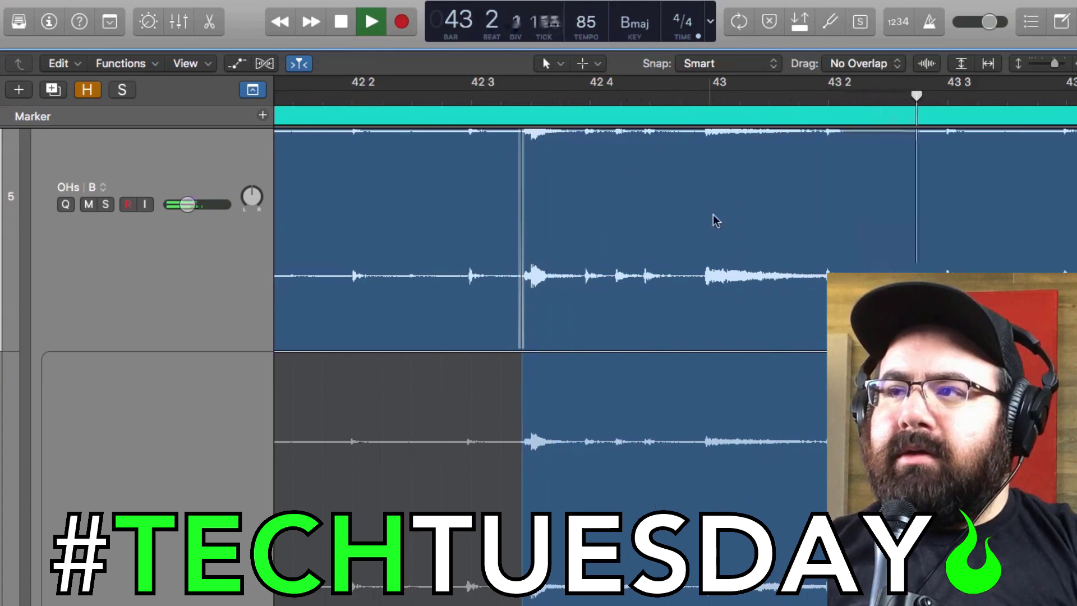
scroll(712, 214, right, 10)
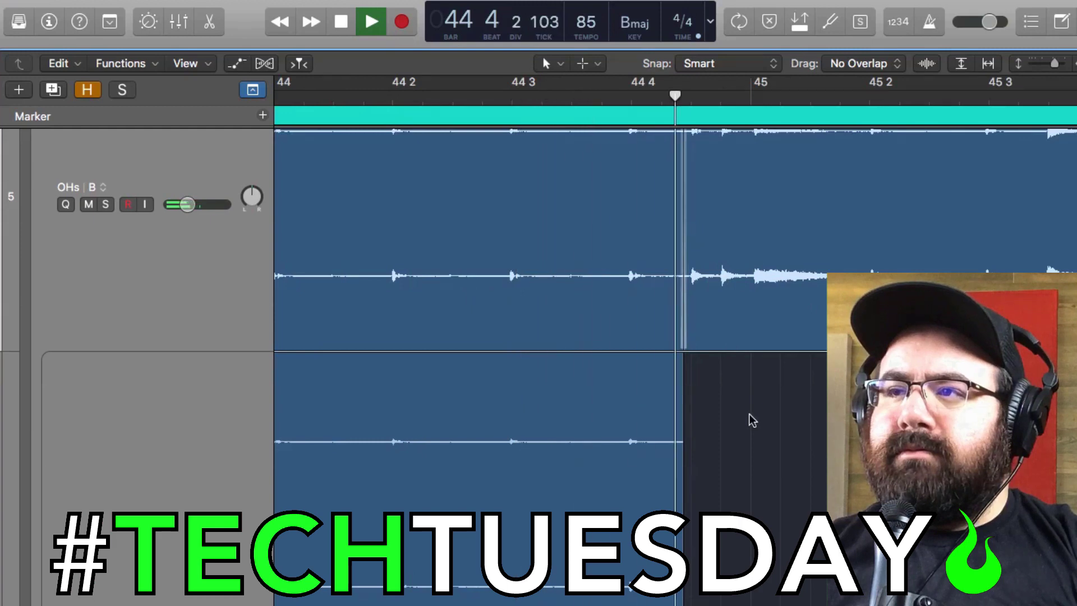
key(space)
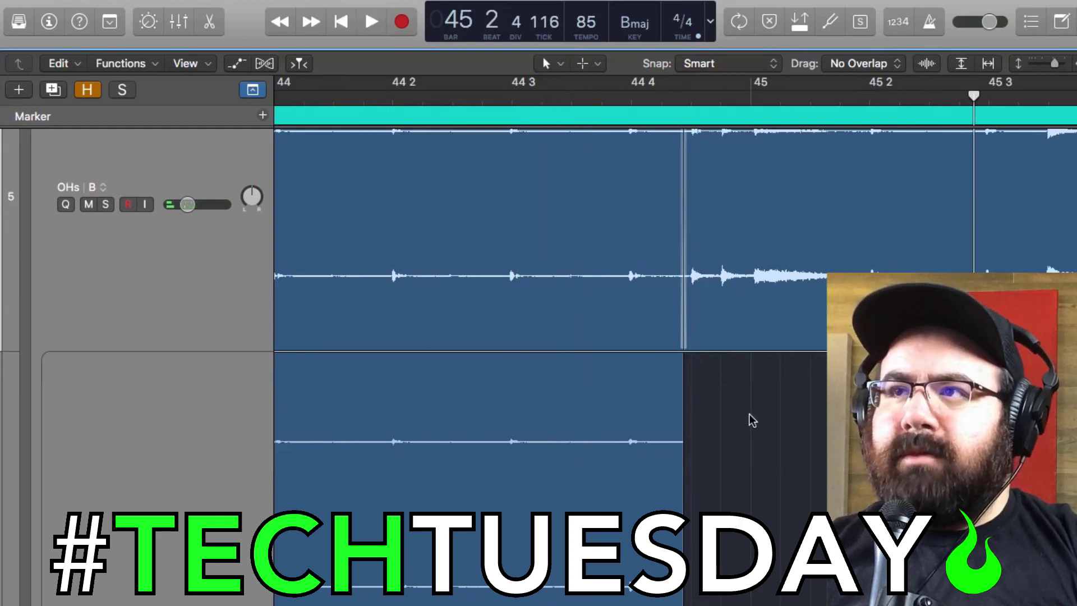
Step: Audition the comp edit near bar 56 in the Instrumental section, starting from bar 55
scroll(748, 413, down, 5)
scroll(751, 415, right, 10)
scroll(750, 415, down, 3)
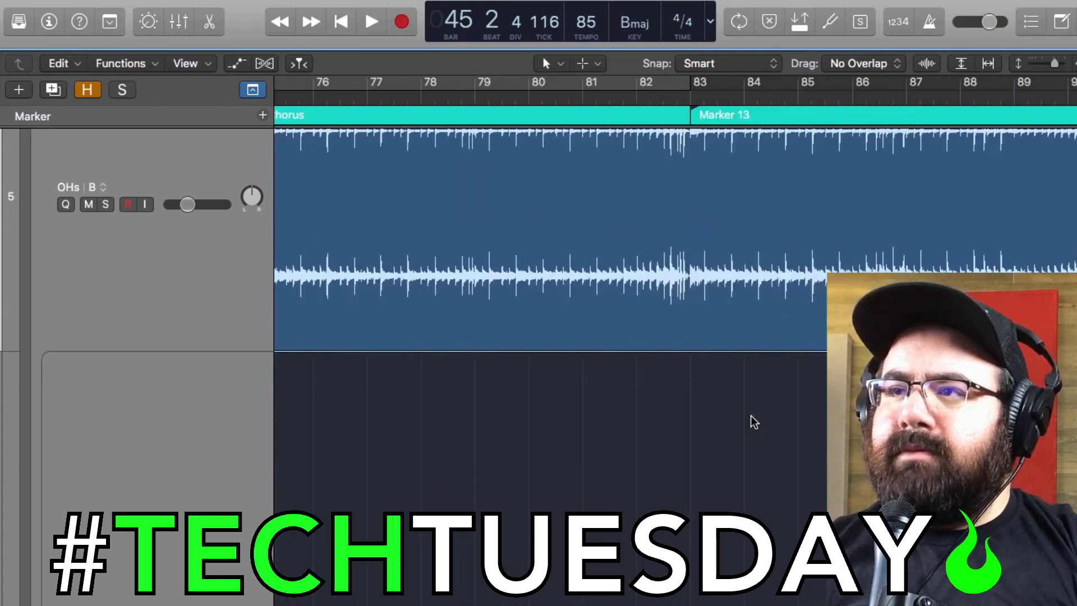
scroll(746, 417, left, 10)
scroll(746, 417, left, 3)
scroll(746, 417, down, 2)
scroll(594, 419, left, 8)
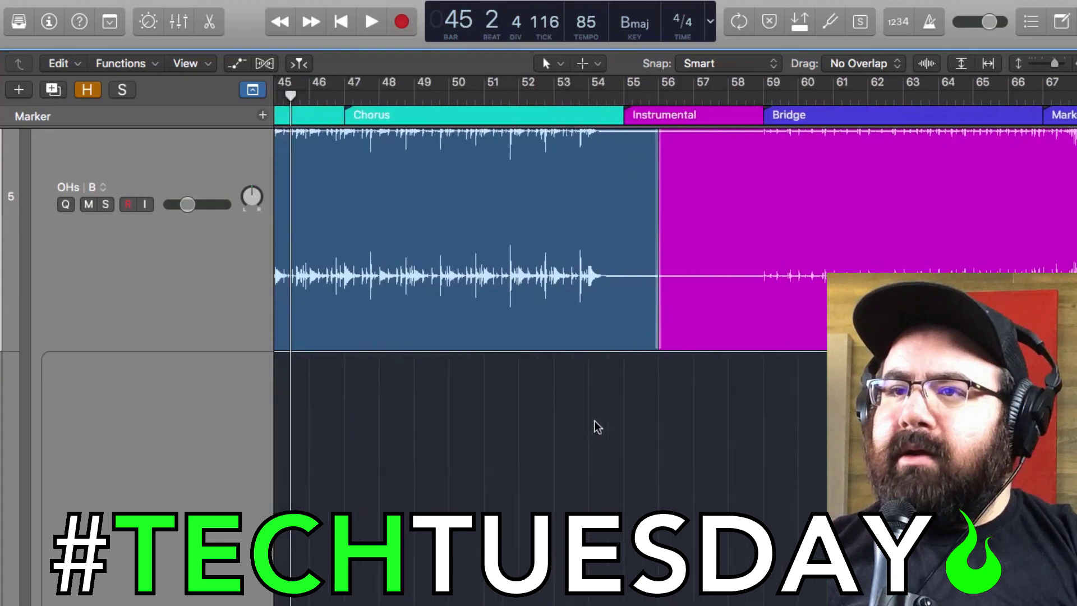
scroll(597, 427, left, 5)
click(892, 96)
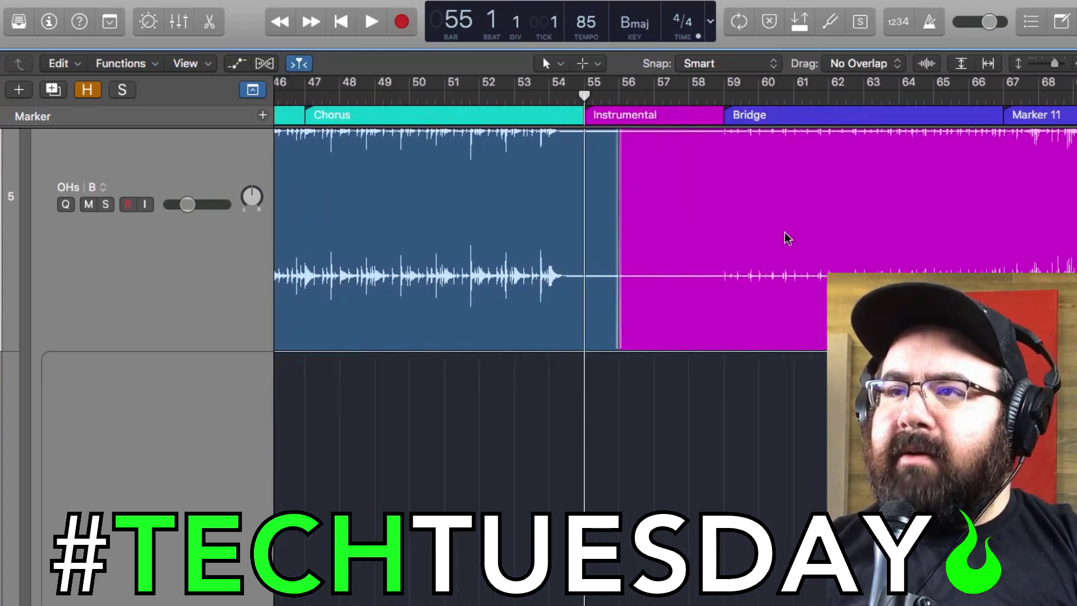
key(space)
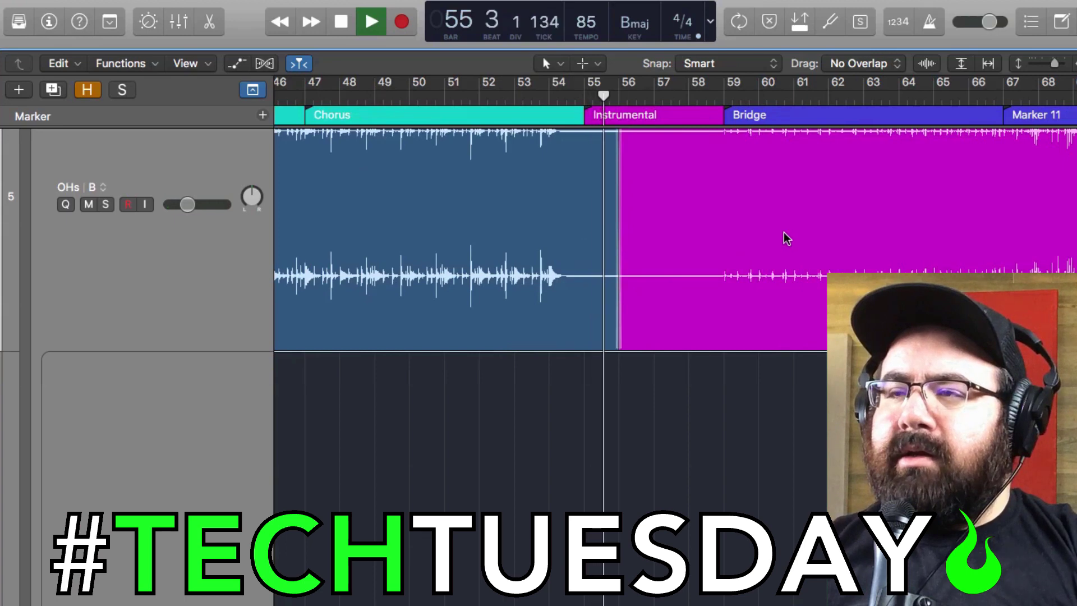
key(space)
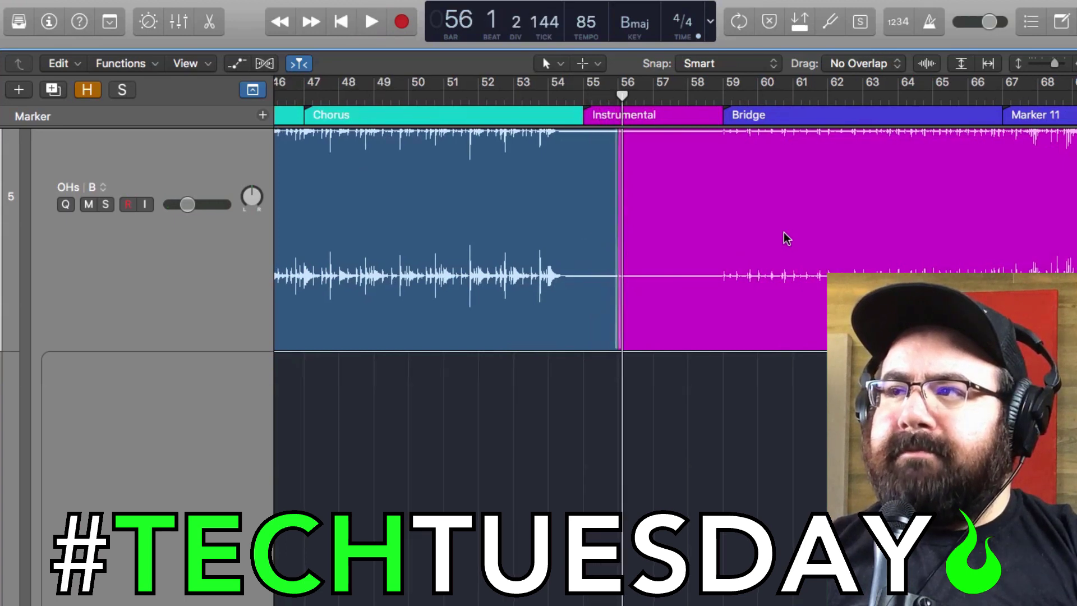
Step: Audition the comp edit into the Chorus at bar 75, starting from bar 74
scroll(783, 238, right, 10)
click(776, 94)
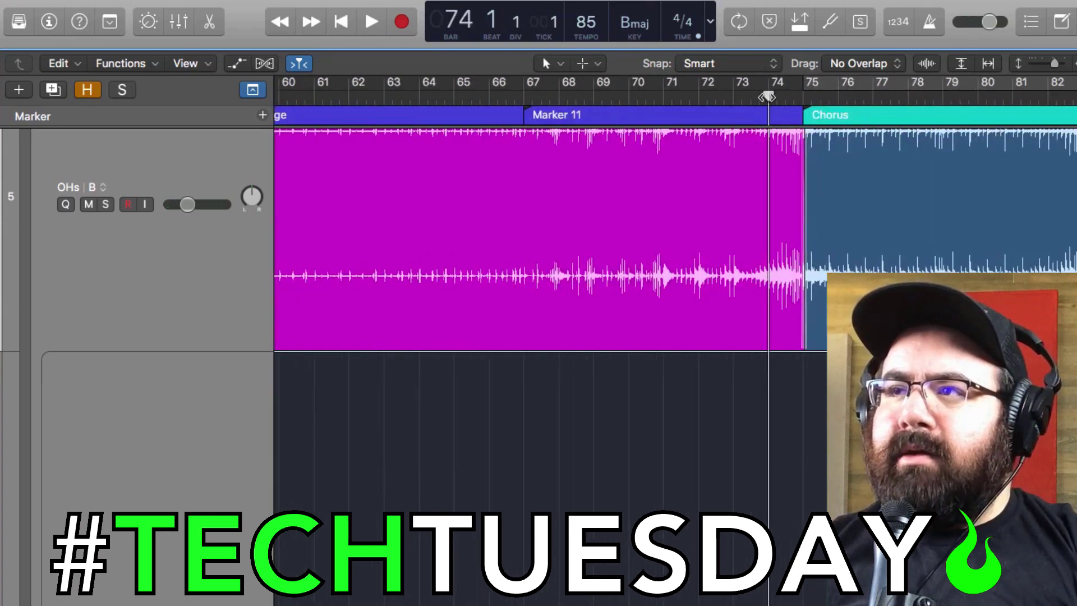
key(space)
scroll(824, 286, up, 5)
scroll(825, 286, up, 5)
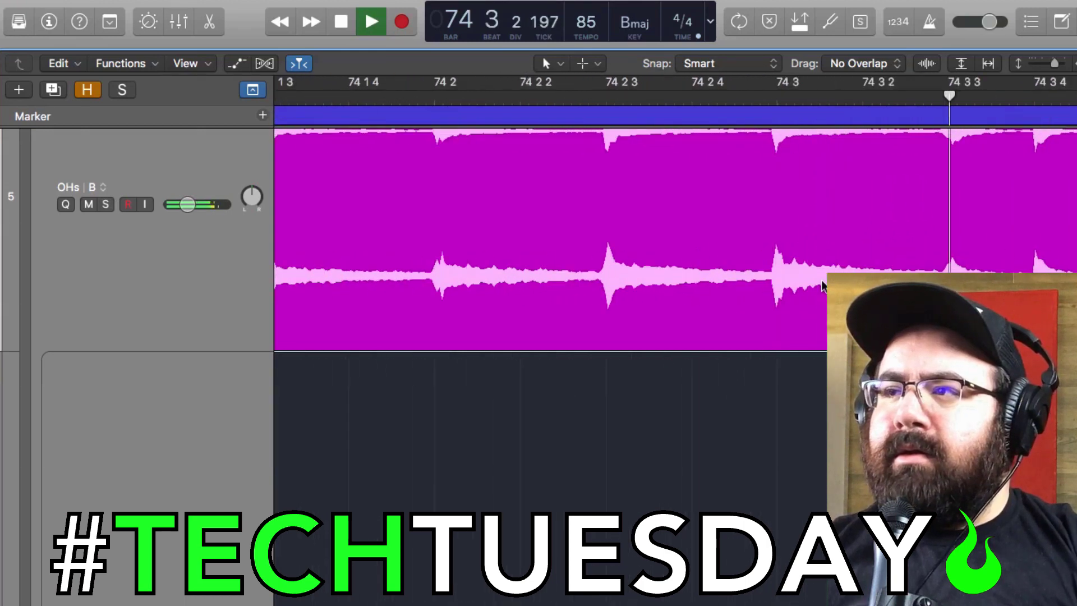
key(space)
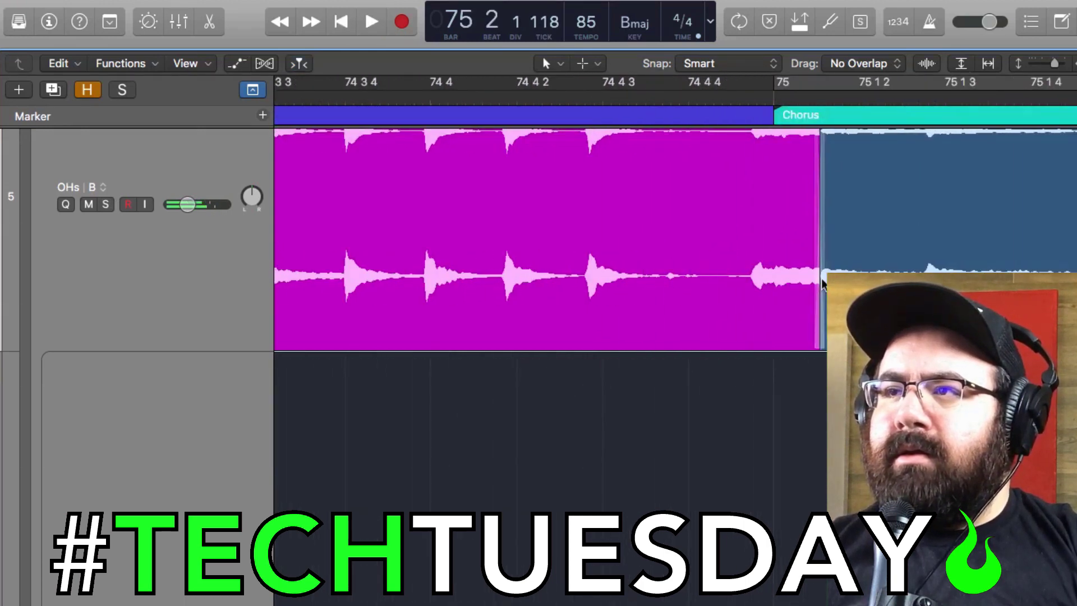
Step: Extend Take 12's comp selection earlier so it starts just before the drum hit leading into bar 75
scroll(822, 286, up, 5)
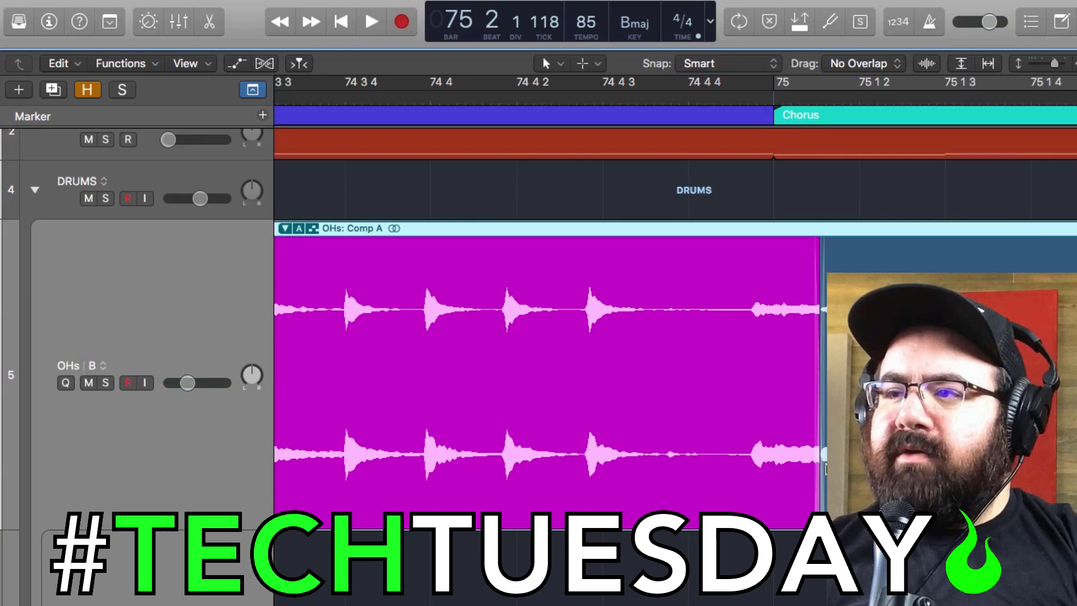
scroll(813, 490, down, 10)
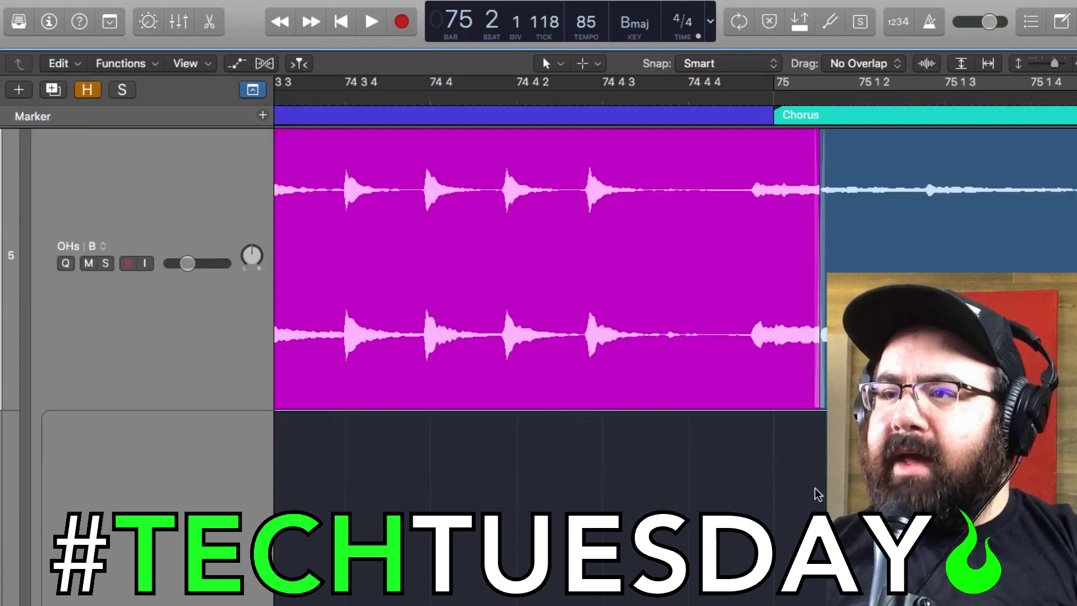
scroll(816, 488, down, 5)
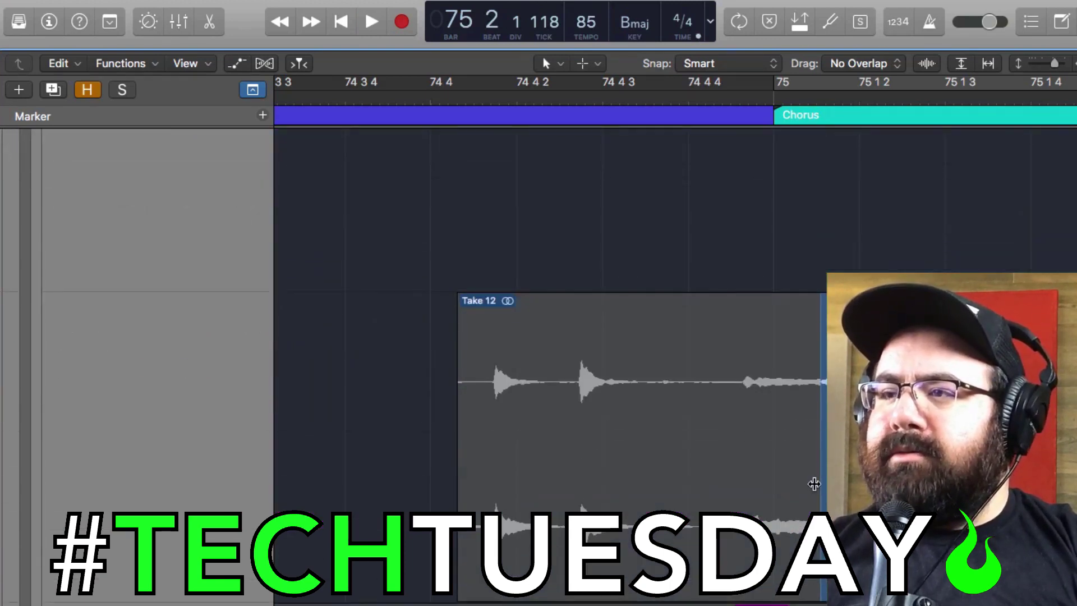
drag(816, 493, 741, 505)
Step: Play back the adjusted Take 12 edit across the start of the Chorus at bar 75, starting within bar 74
click(629, 97)
key(space)
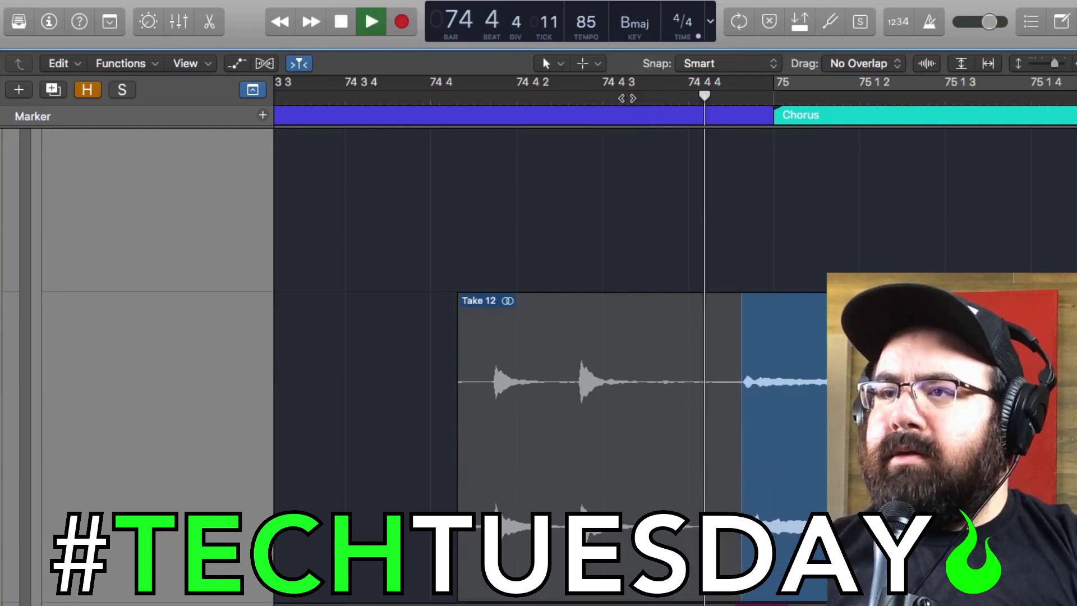
key(space)
scroll(504, 163, down, 3)
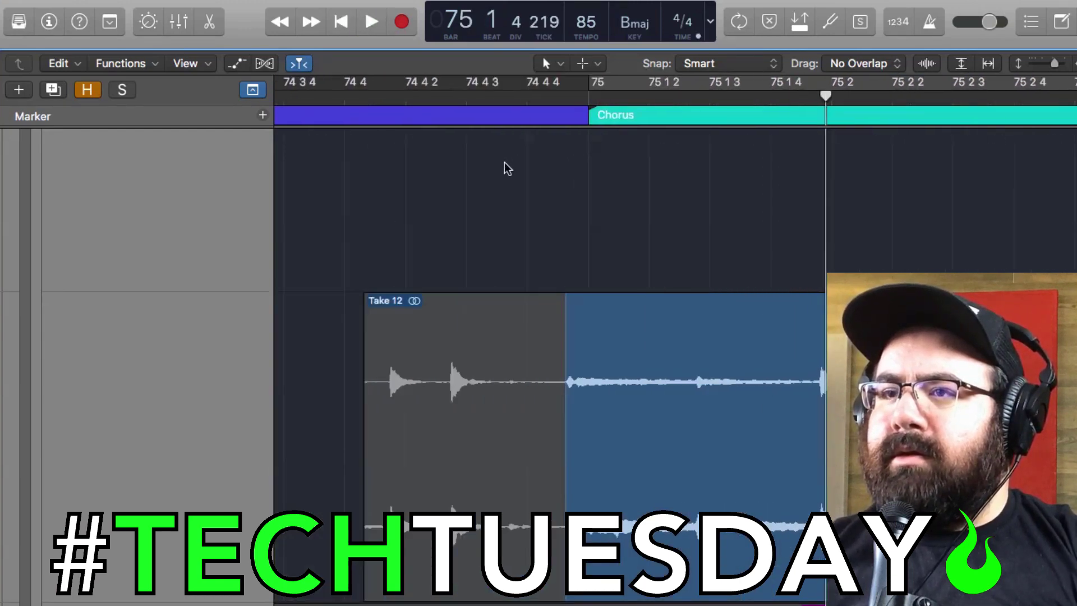
click(303, 98)
key(space)
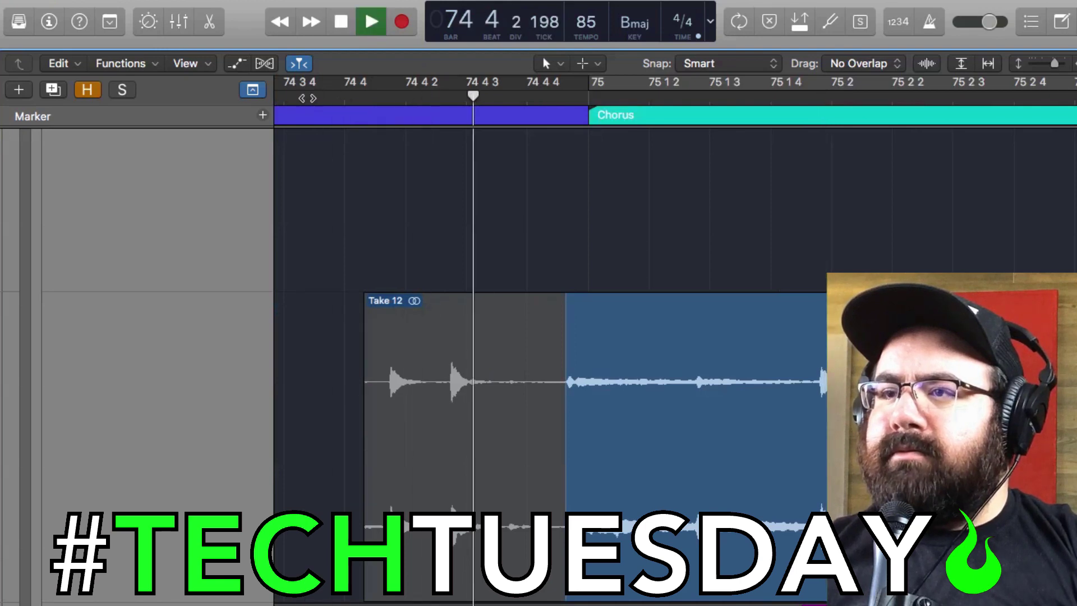
key(space)
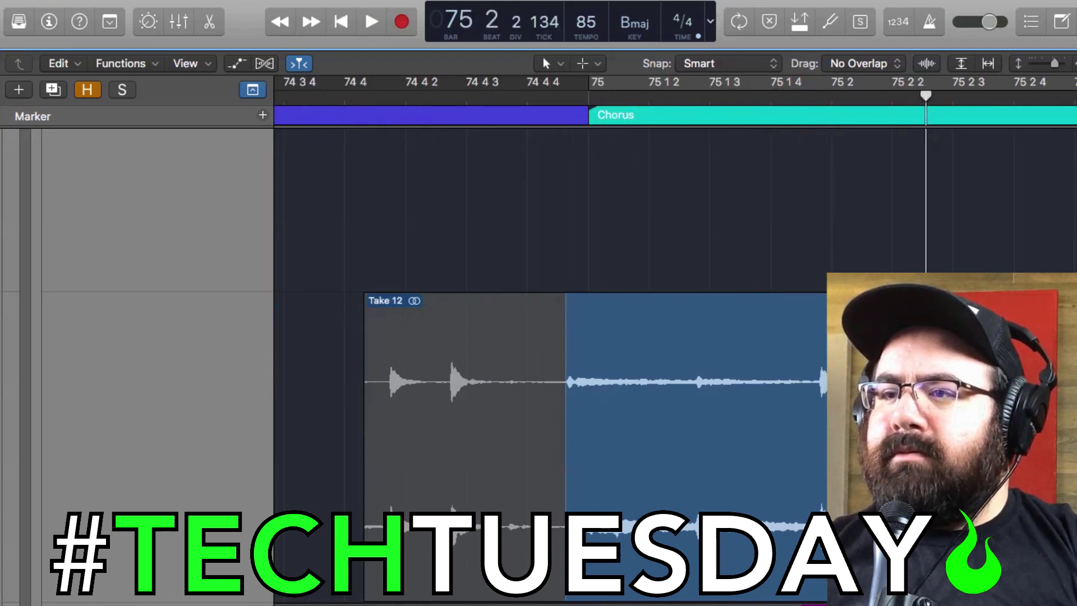
Step: Extend Take 12's comp selection slightly further ahead of the hit before bar 75 and play it from about 74 4
drag(563, 556, 552, 557)
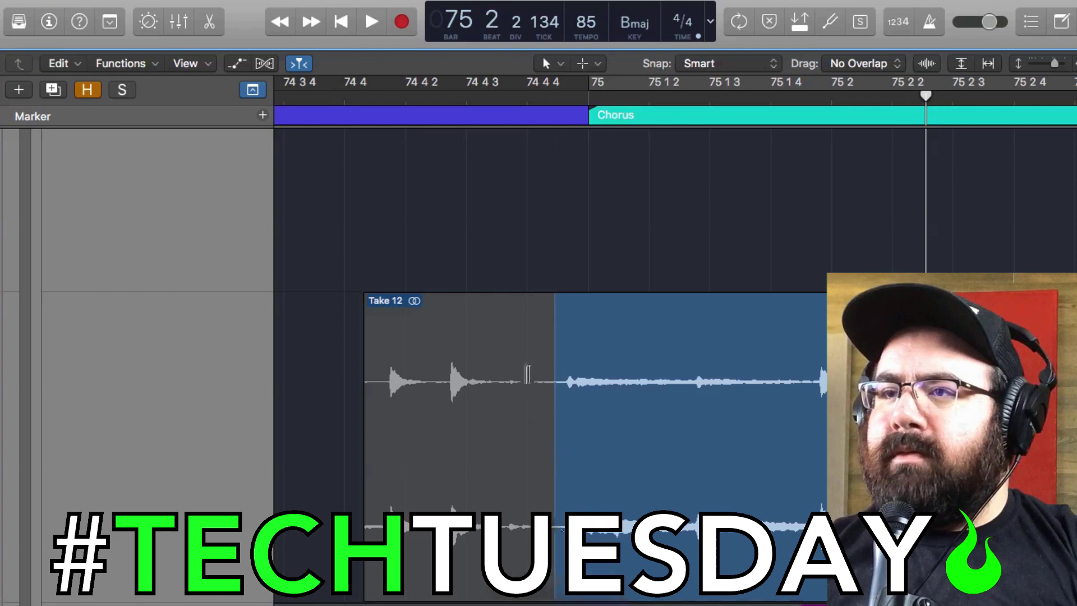
click(363, 97)
key(space)
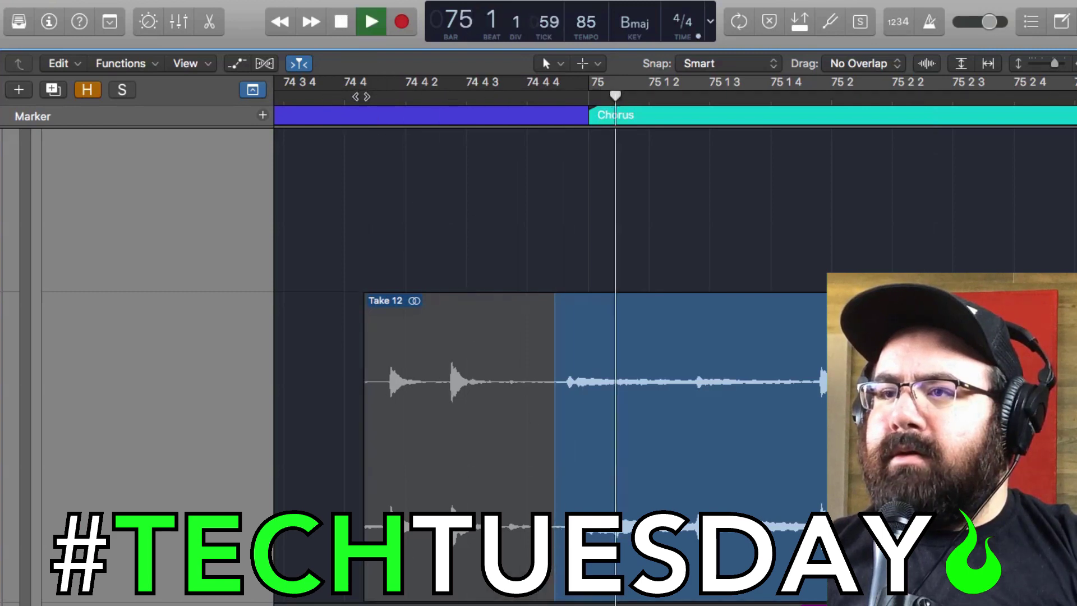
Step: Audition the revised Take 12 edit into the Chorus twice, starting around bar 74, and stop playback
key(super+Left)
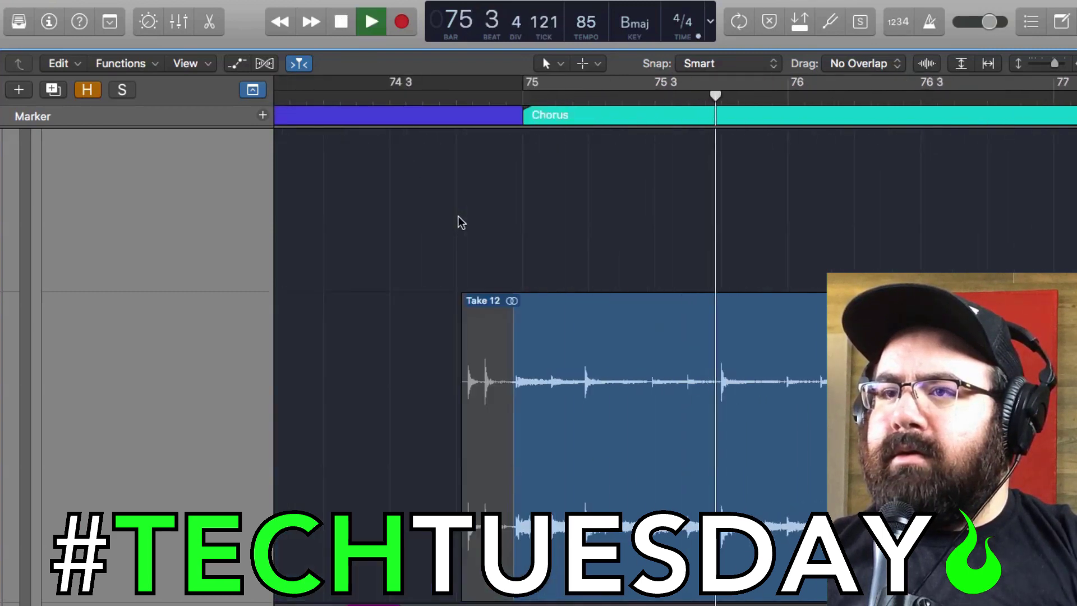
scroll(357, 122, left, 3)
click(356, 101)
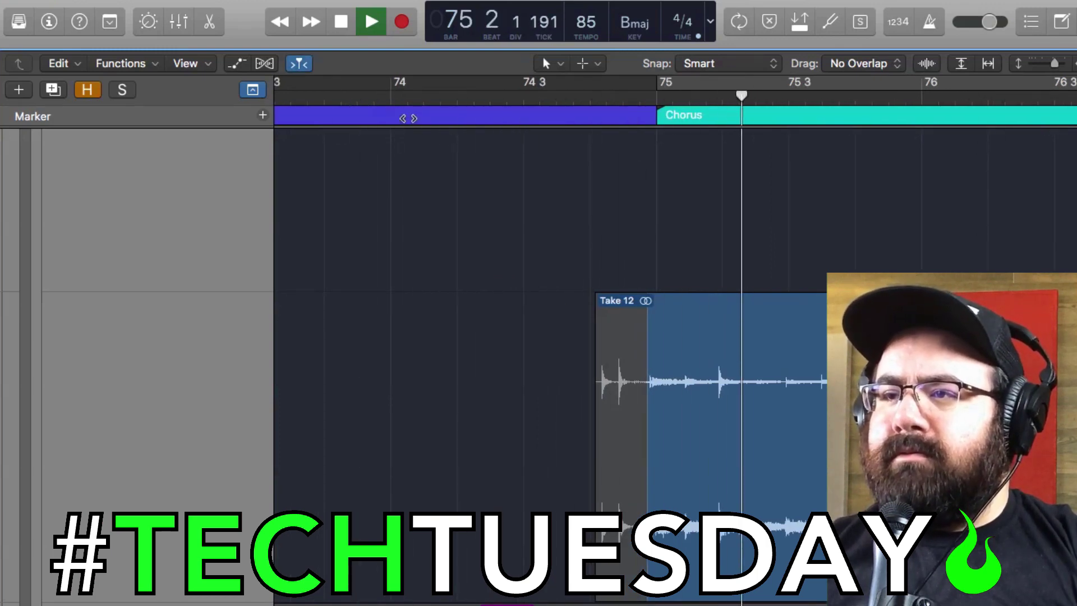
click(439, 101)
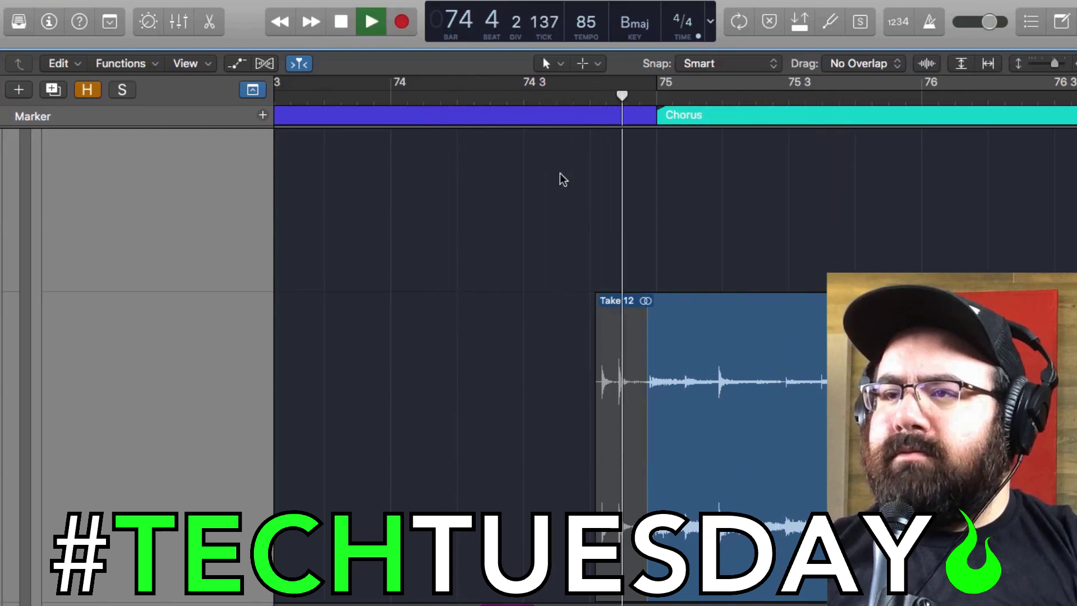
key(space)
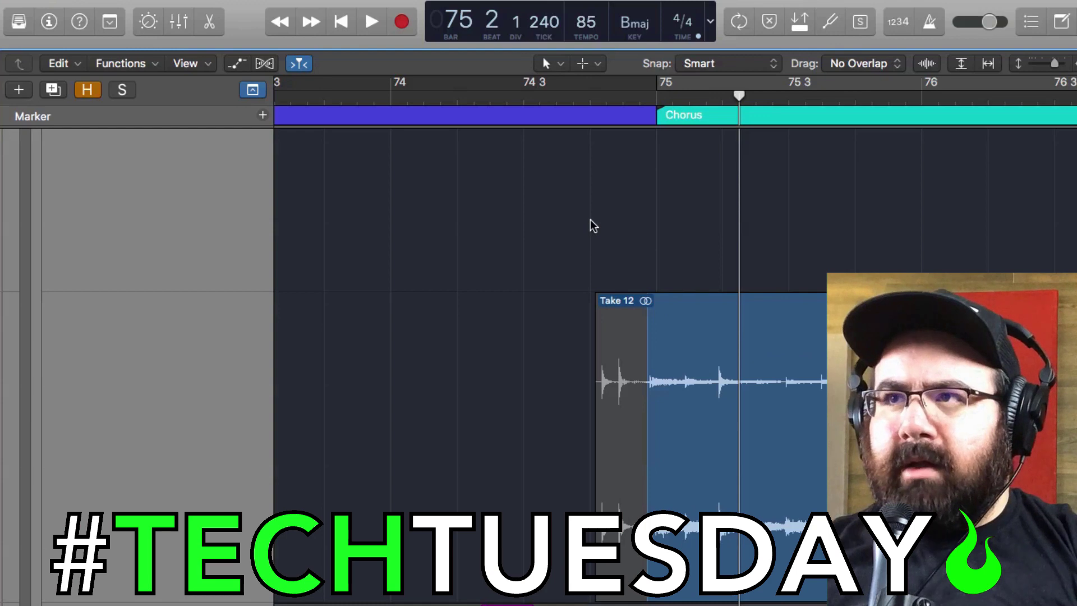
Step: Collapse the OHs Comp A take folder so its take lanes are hidden
scroll(590, 220, right, 5)
scroll(590, 220, right, 3)
scroll(590, 220, down, 2)
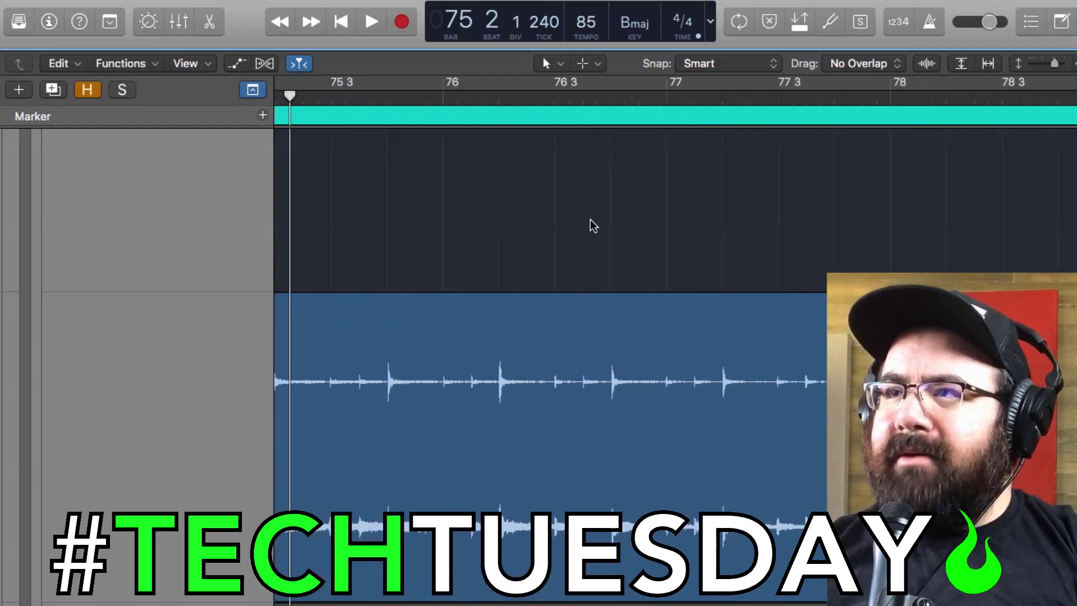
scroll(590, 220, up, 5)
scroll(590, 220, up, 5)
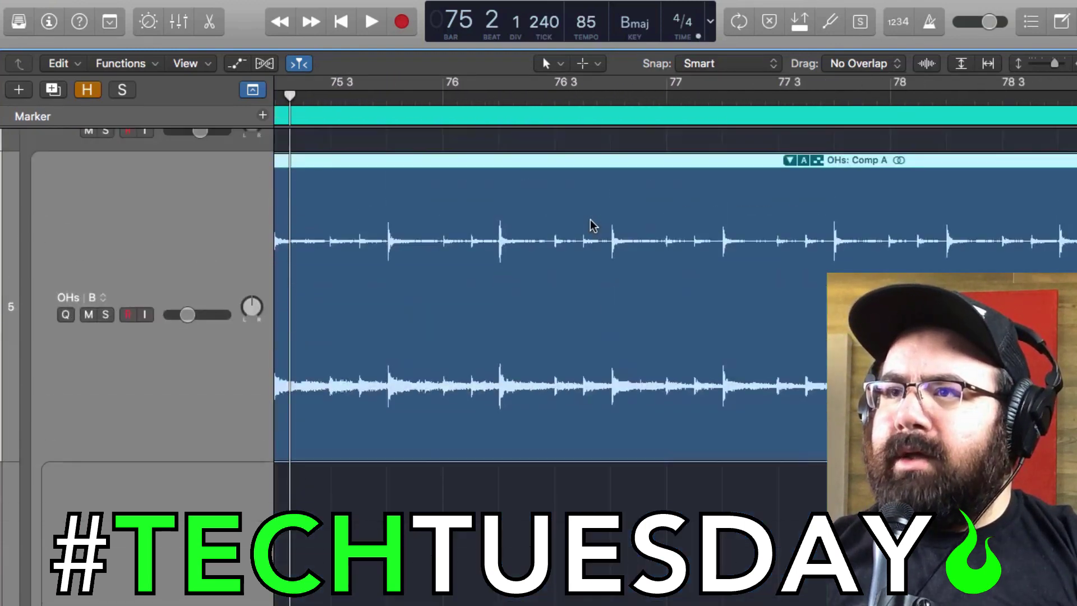
scroll(590, 220, down, 8)
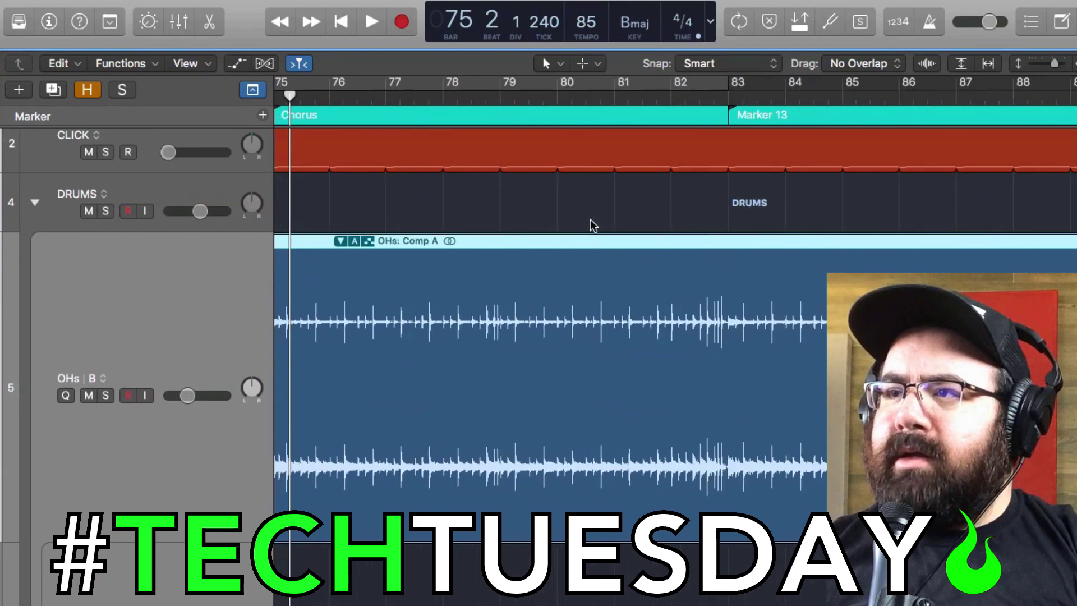
scroll(661, 220, down, 3)
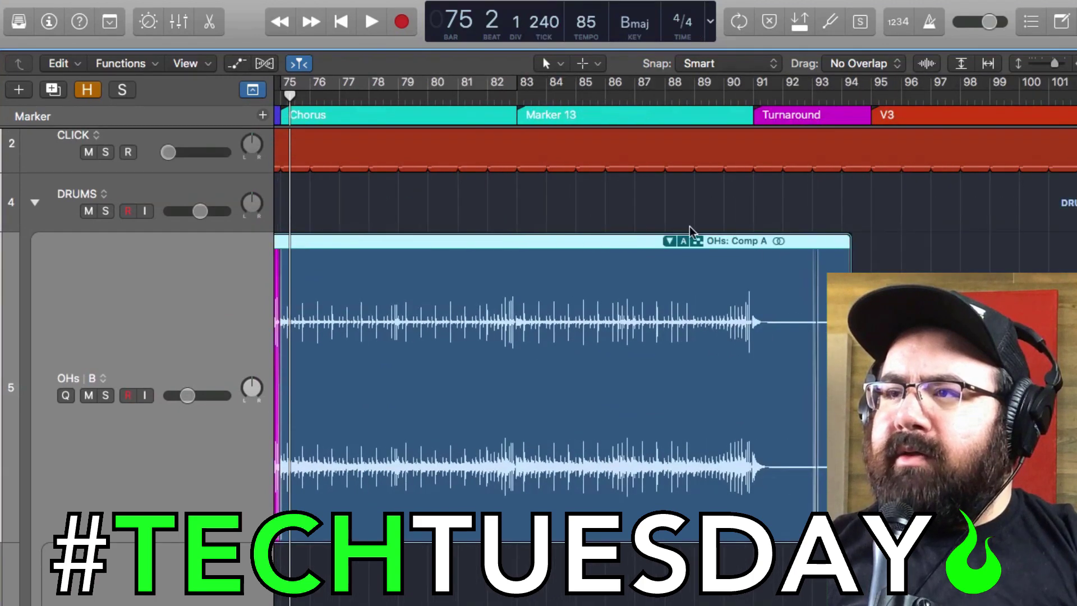
scroll(807, 314, left, 5)
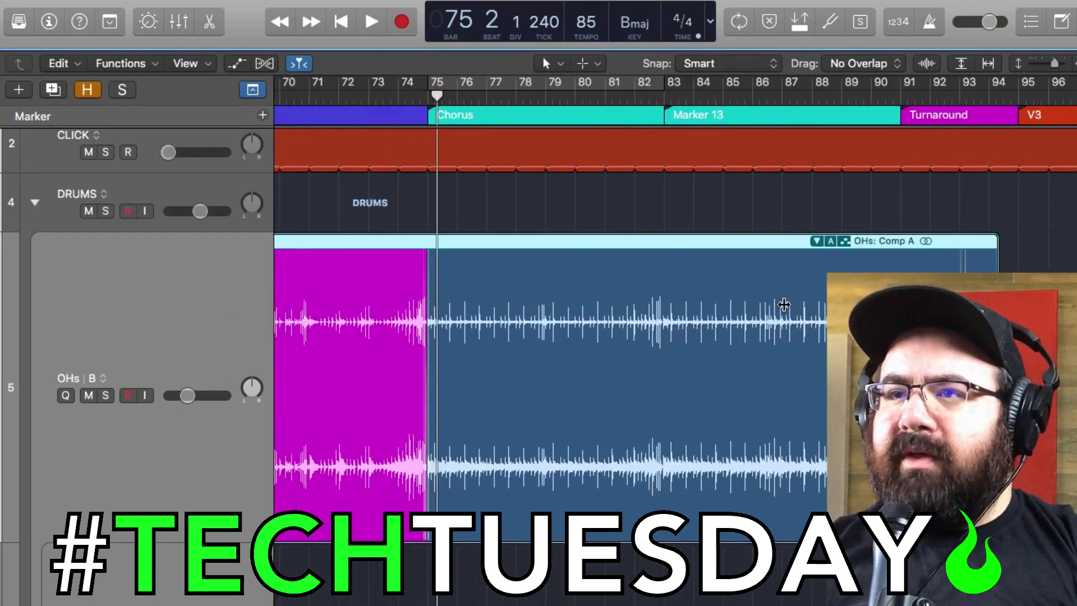
scroll(784, 305, right, 1)
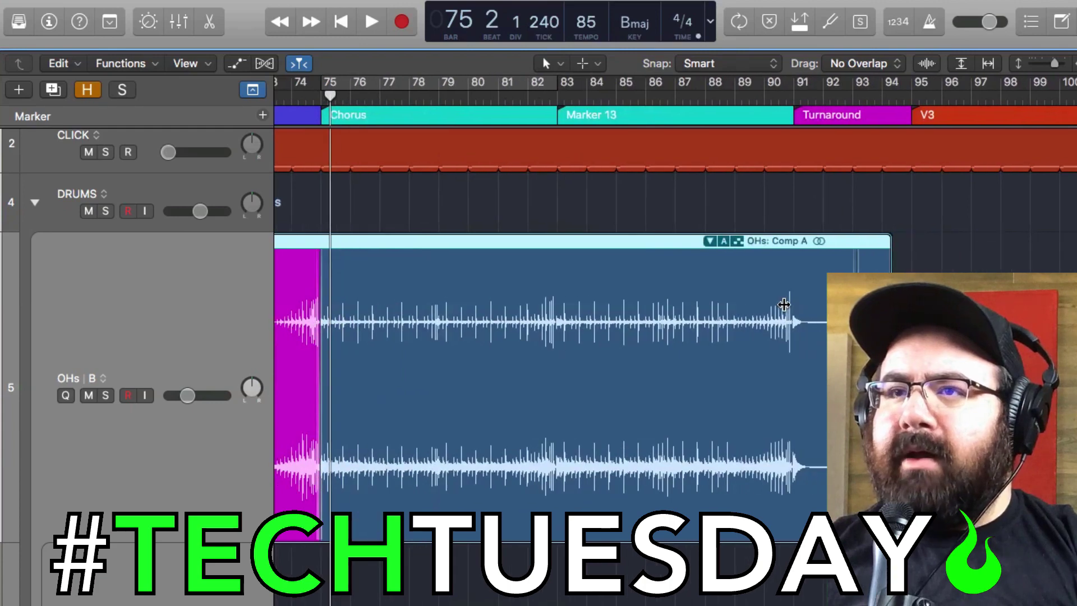
click(708, 240)
scroll(681, 287, down, 5)
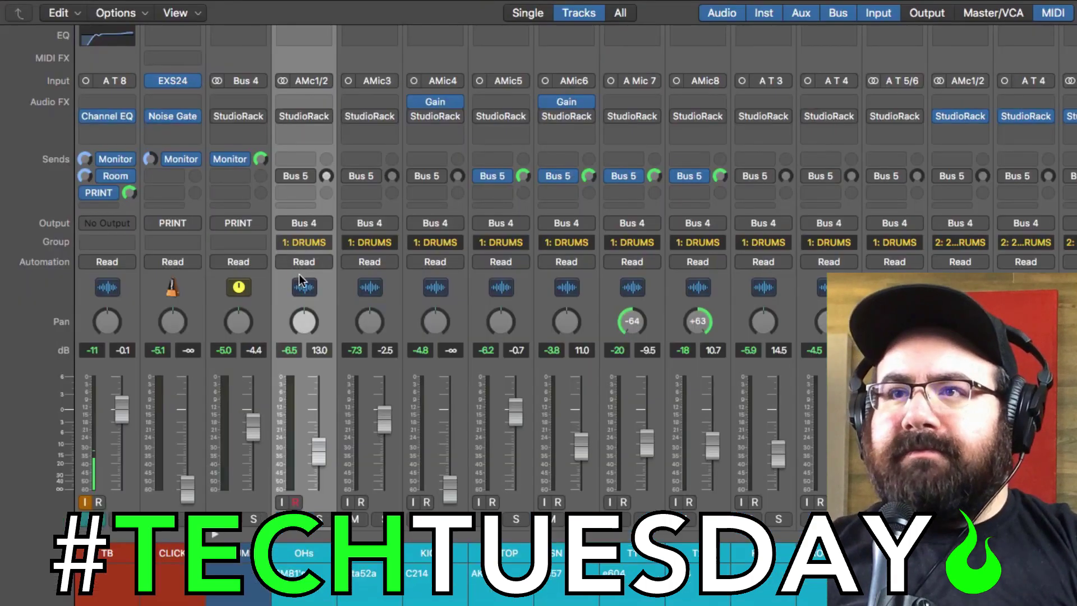
Step: Review the DRUMS group's settings from the OHs channel, including Editing (Selection), Quantize-Locked (Audio) and Track Alternatives, and close them
click(304, 242)
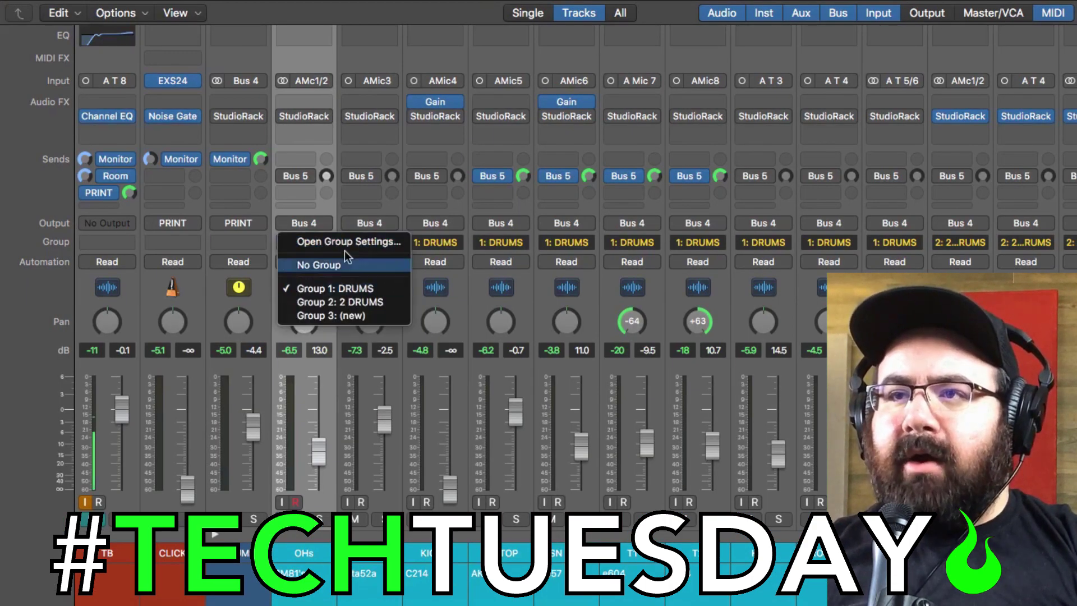
click(345, 242)
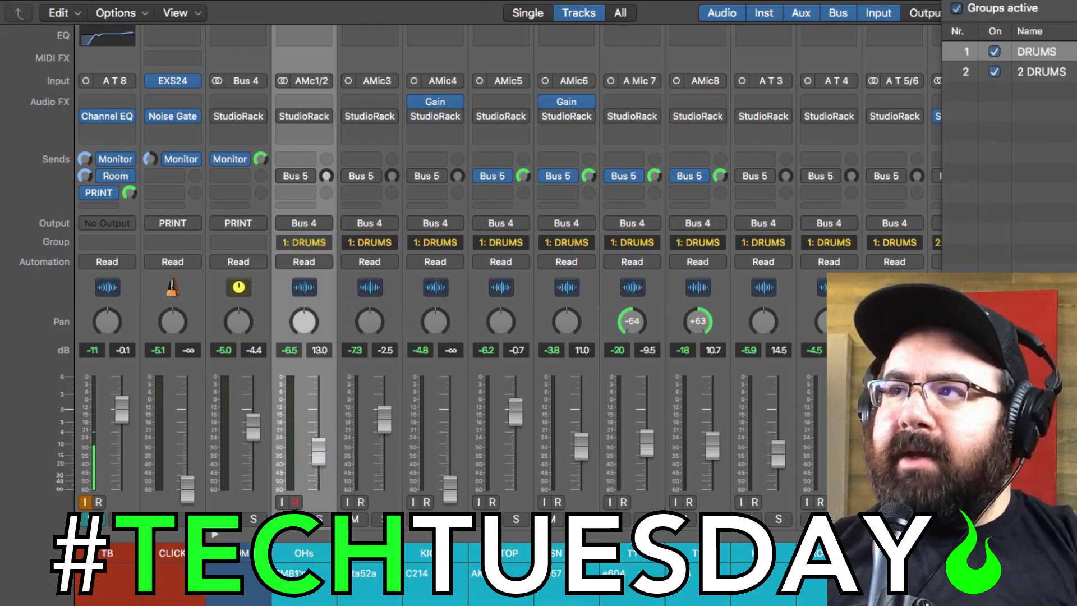
drag(1043, 8, 479, 2)
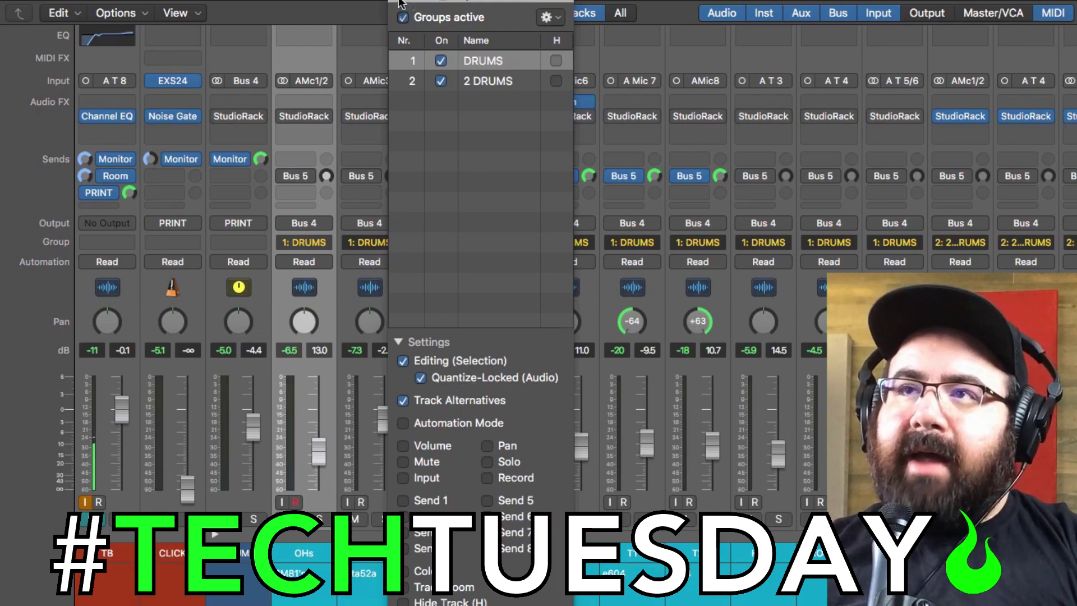
click(401, 29)
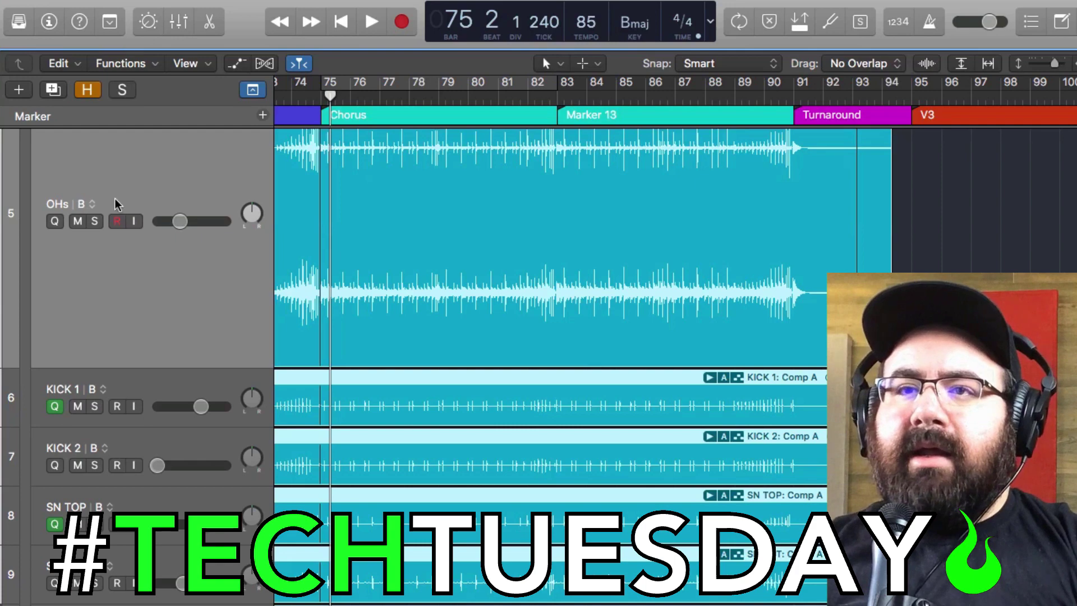
Step: Examine which drum tracks below the overheads have quantize lock enabled, from KICK 1 down to the room tracks
scroll(244, 264, down, 4)
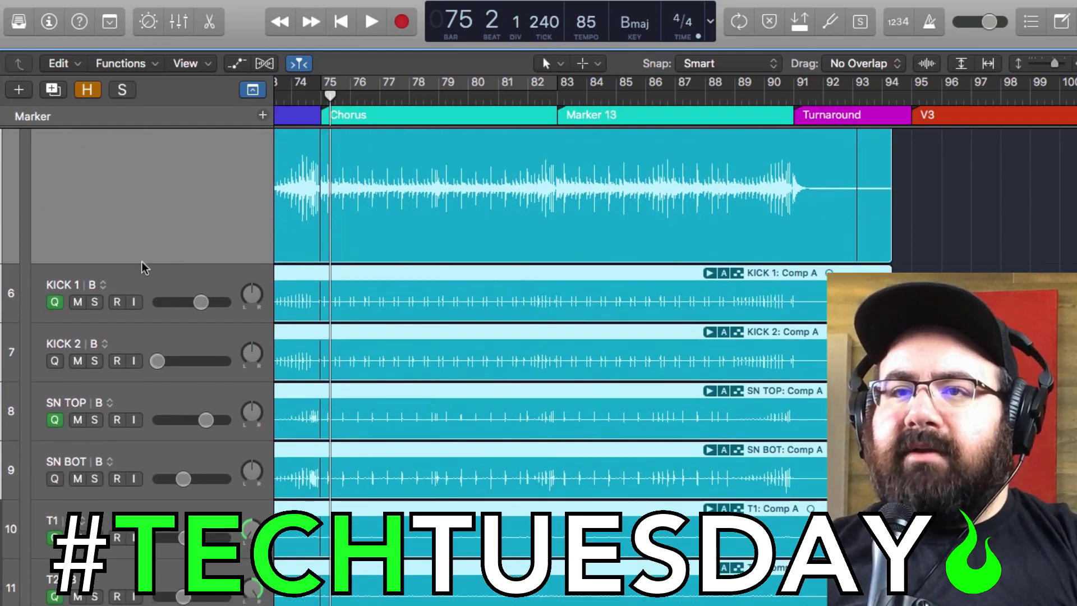
scroll(118, 286, down, 2)
scroll(73, 284, down, 1)
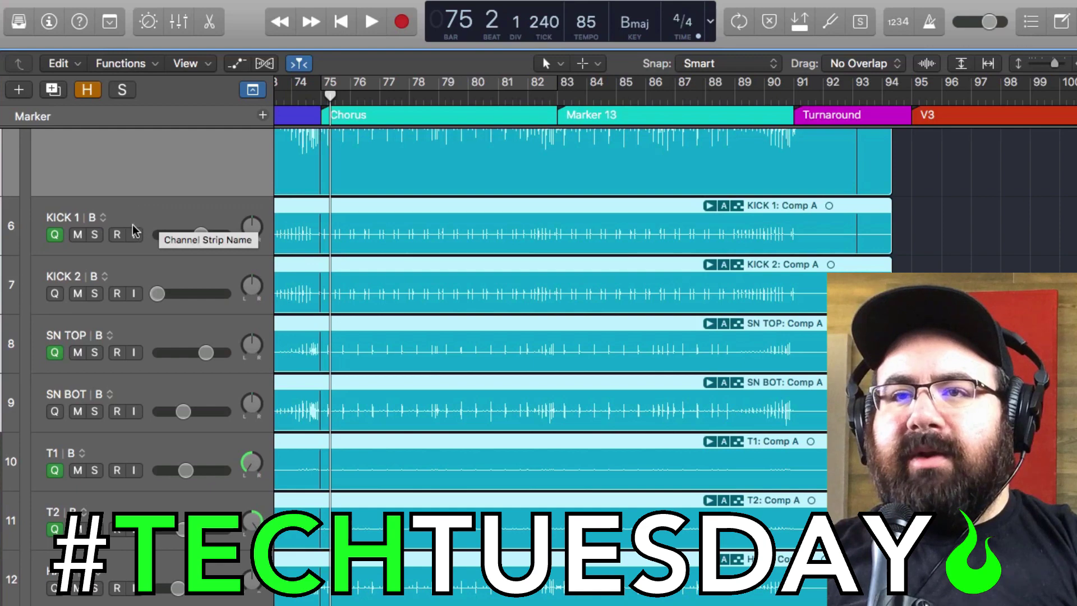
scroll(130, 232, down, 2)
scroll(133, 281, down, 8)
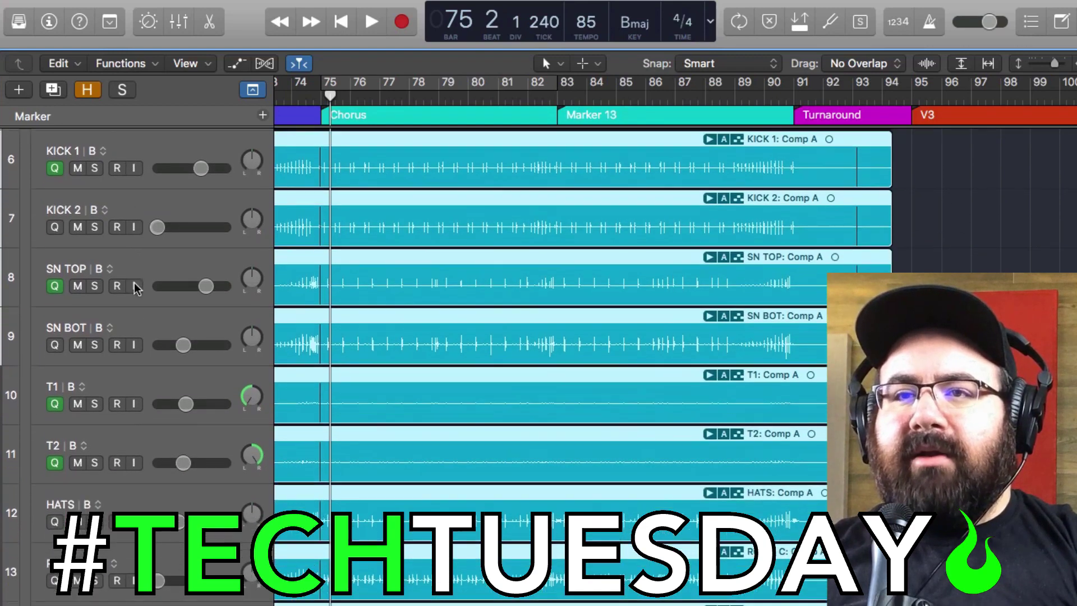
scroll(118, 300, down, 3)
scroll(118, 314, up, 7)
scroll(123, 297, up, 8)
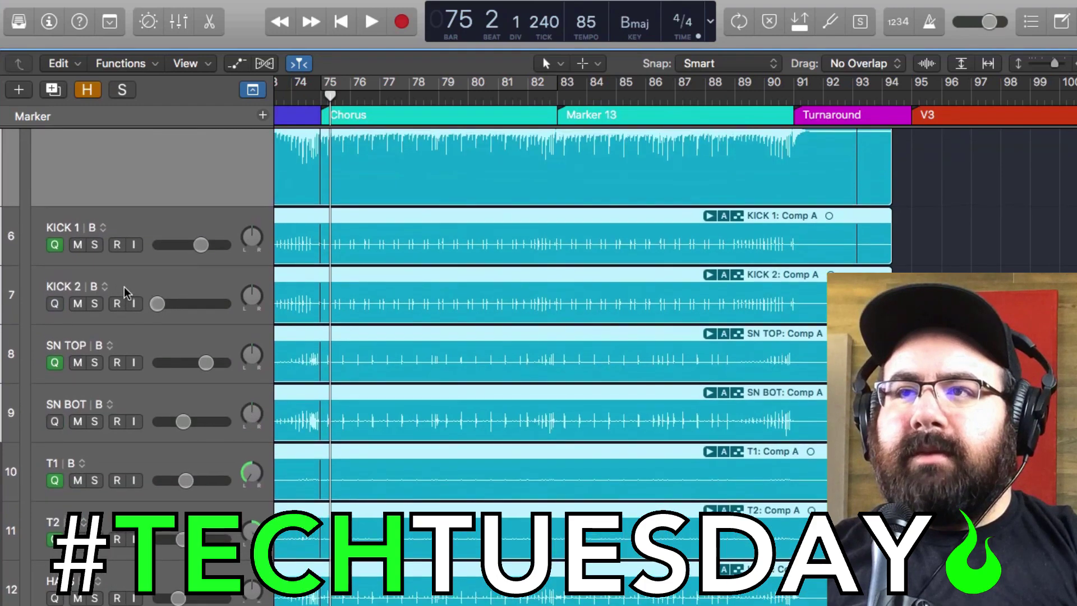
scroll(123, 287, up, 5)
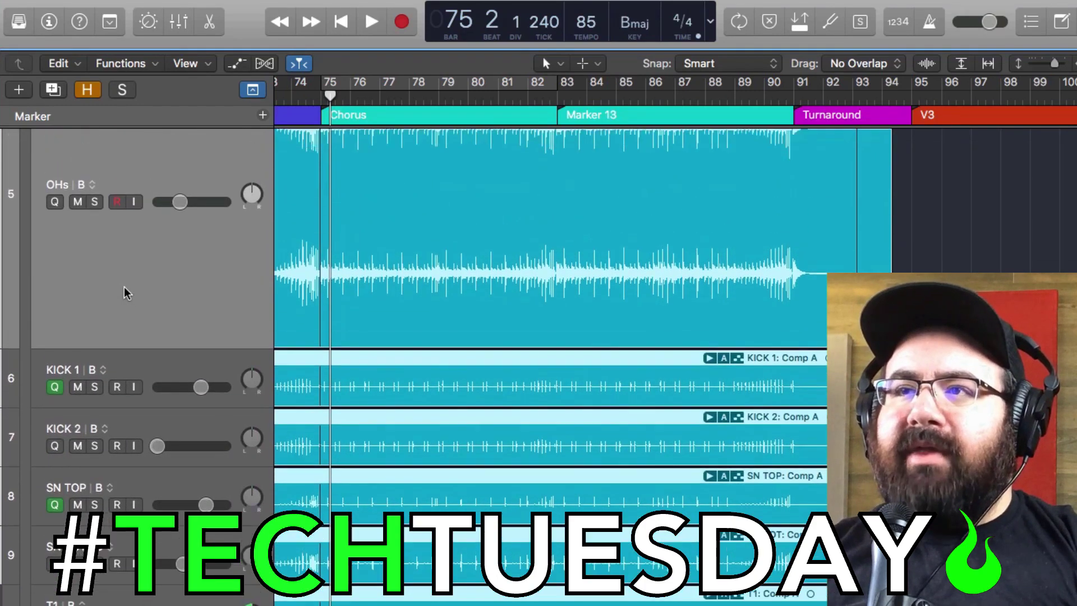
scroll(123, 288, up, 3)
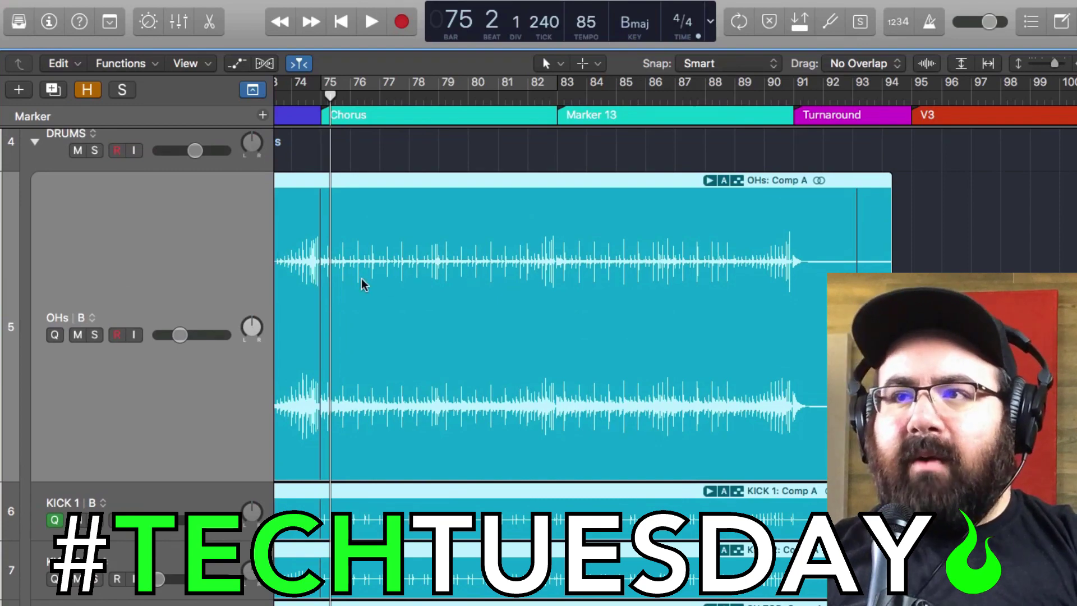
Step: Flatten and merge Comp A of the OHs take folder together with the grouped drum tracks
scroll(385, 280, down, 5)
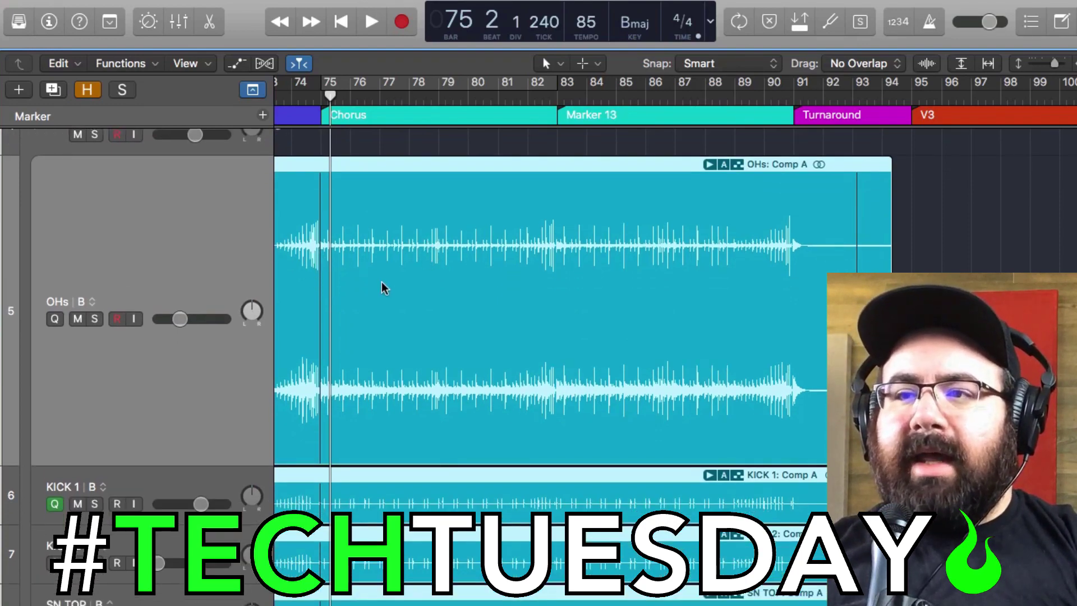
scroll(320, 477, down, 7)
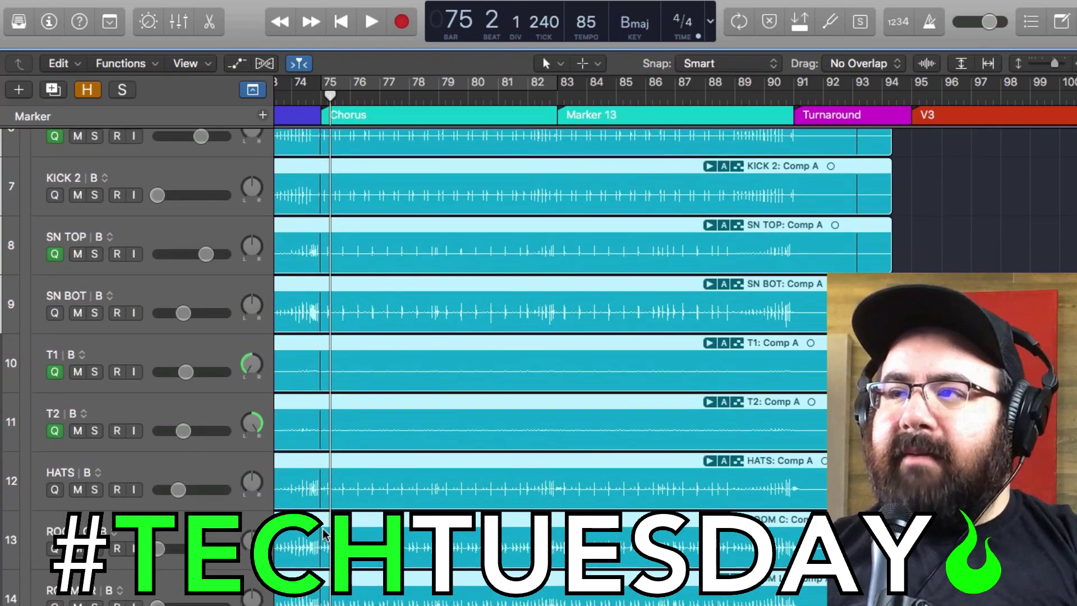
scroll(323, 532, up, 10)
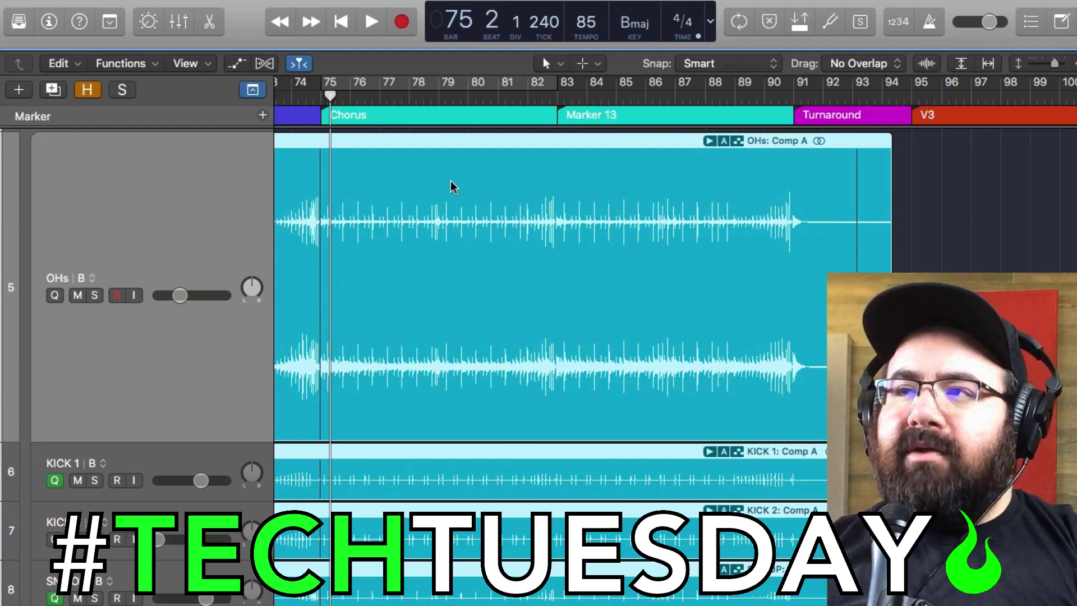
click(725, 140)
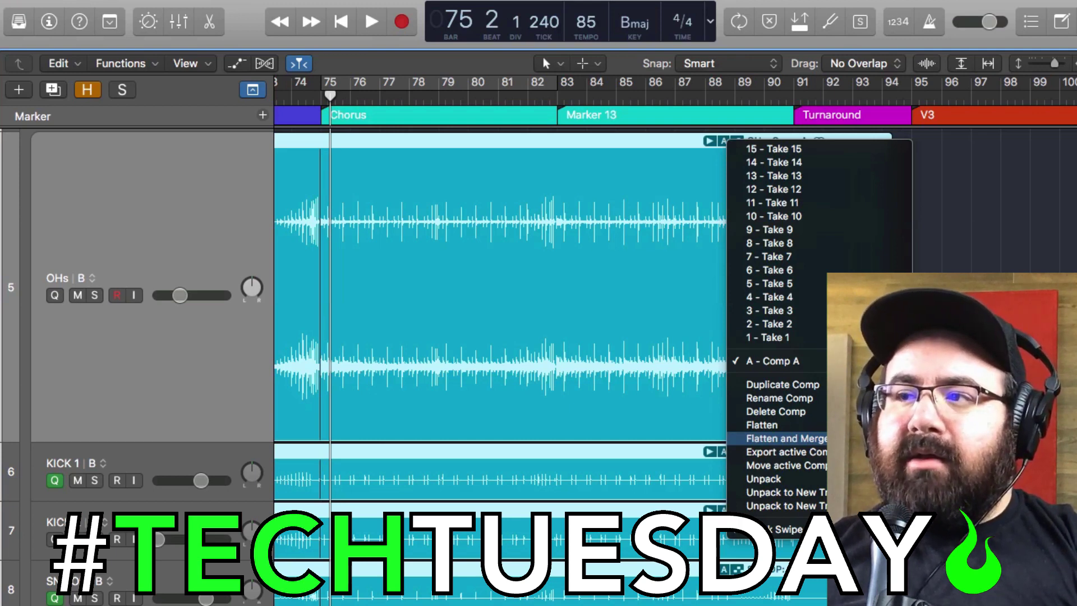
click(797, 438)
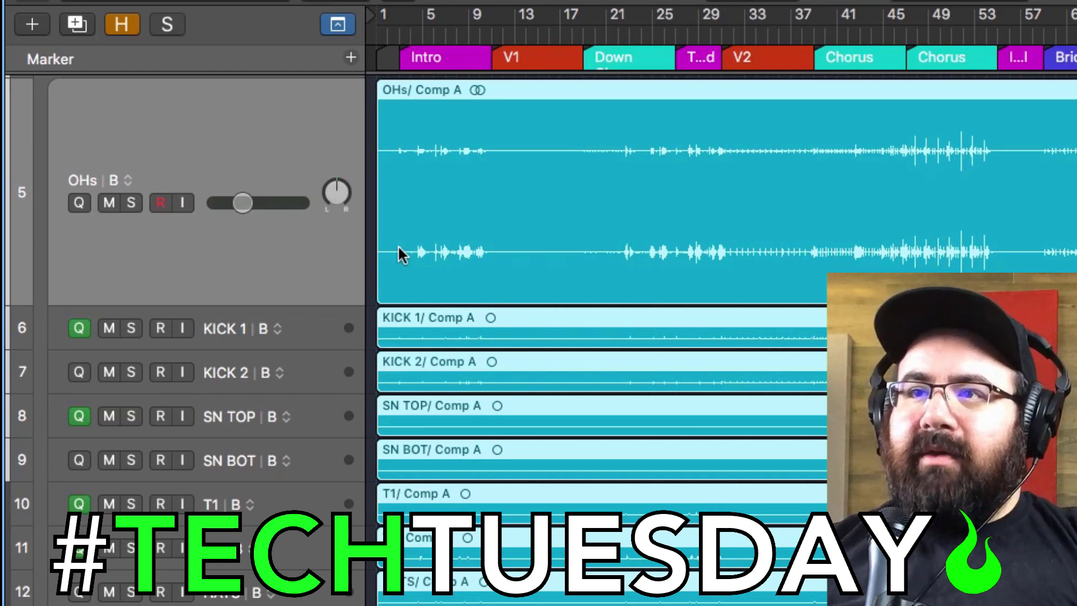
Step: Enable Flex Time - Slicing on the grouped drum tracks and hide the Flex view
scroll(1012, 211, down, 5)
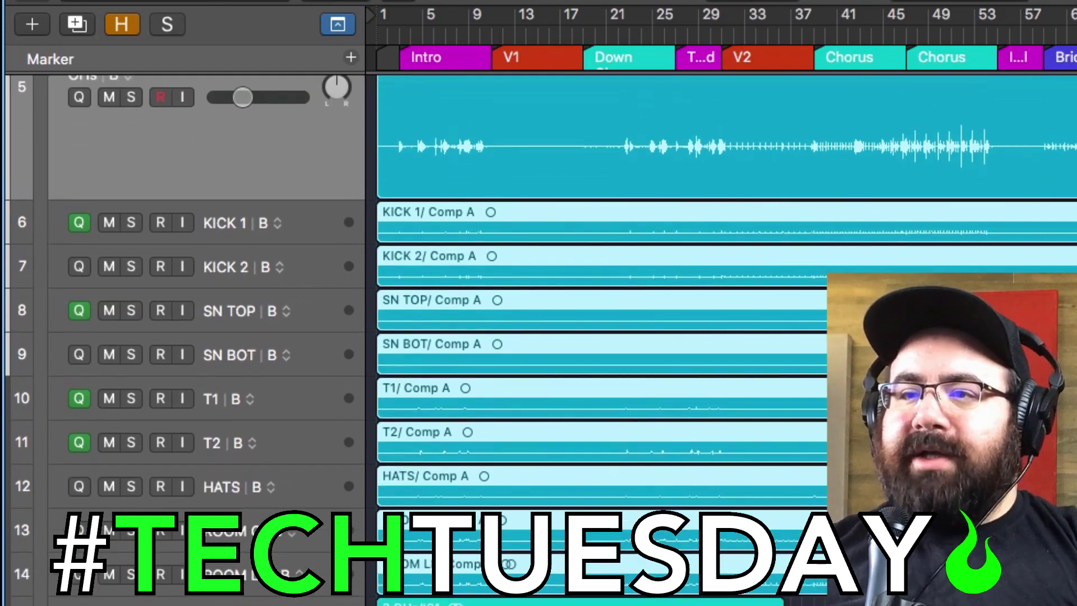
scroll(1012, 211, up, 5)
scroll(633, 240, up, 2)
scroll(633, 240, down, 3)
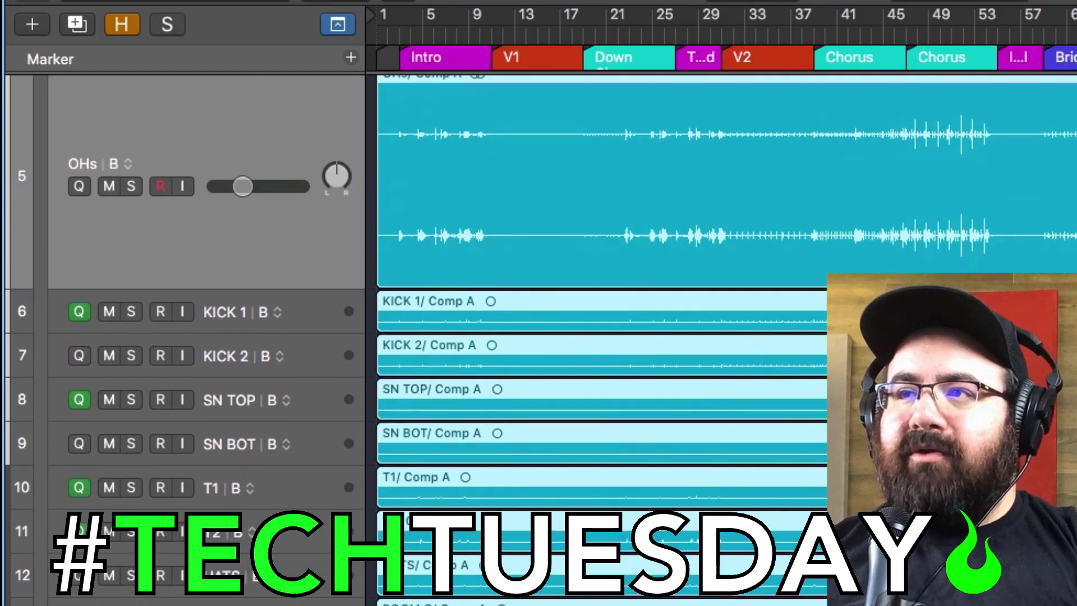
scroll(633, 280, up, 1)
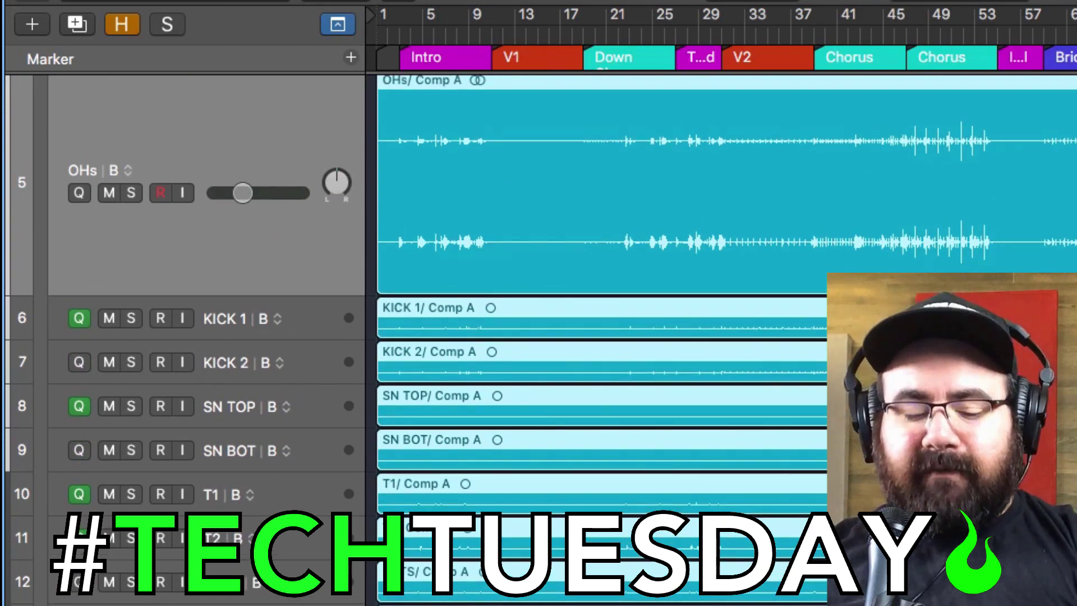
key(super+f)
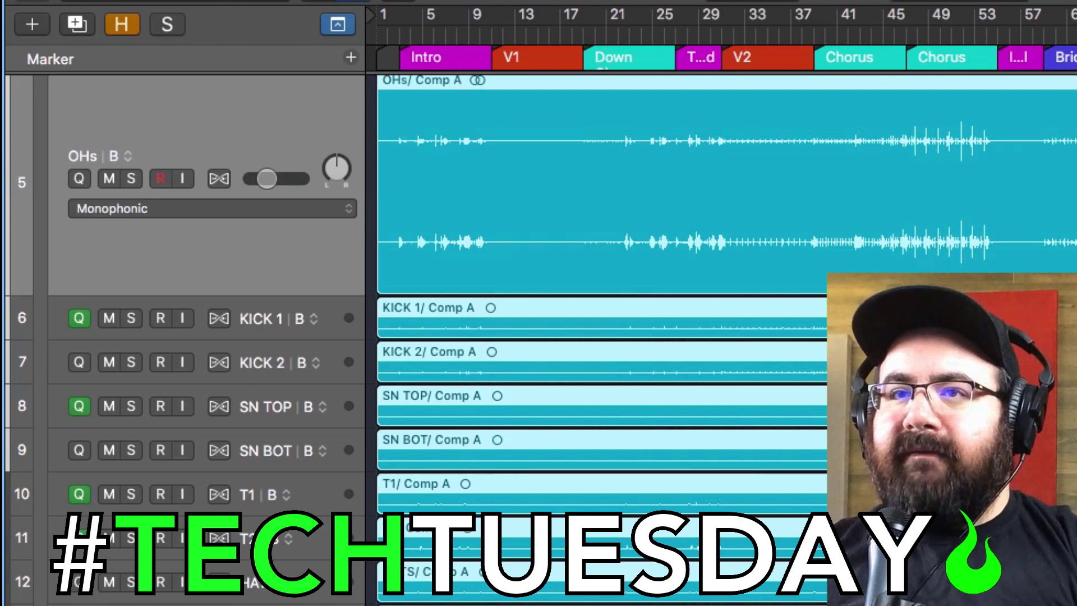
click(169, 210)
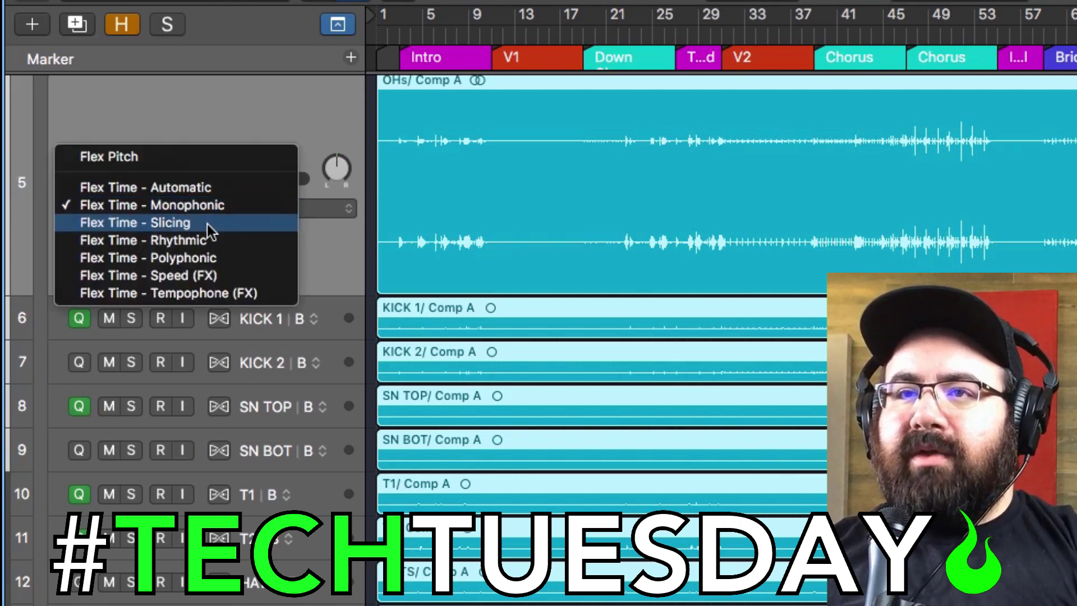
key(Escape)
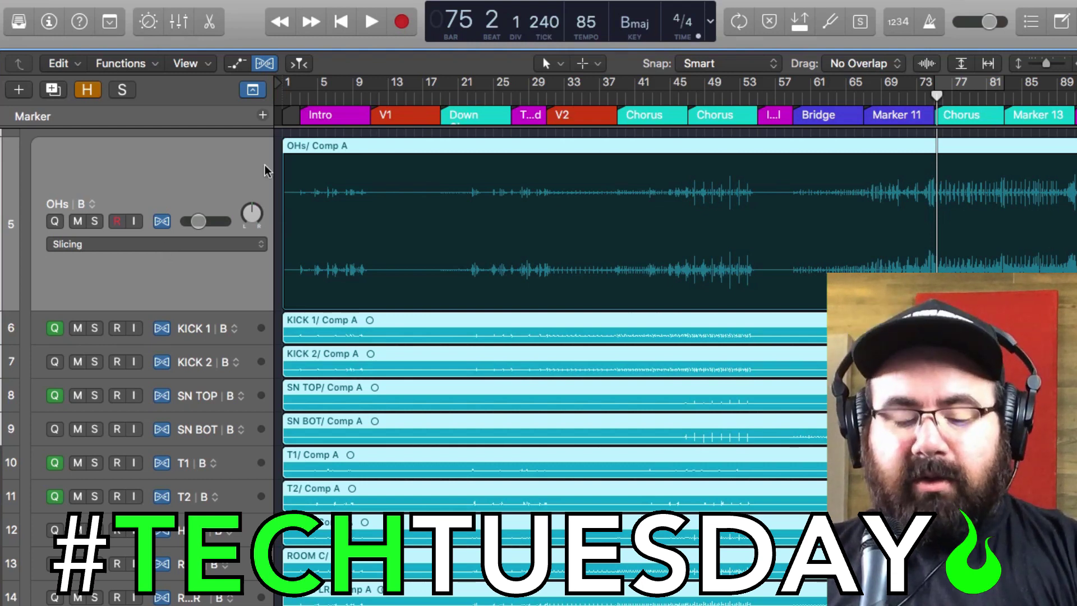
key(super+f)
scroll(316, 225, down, 3)
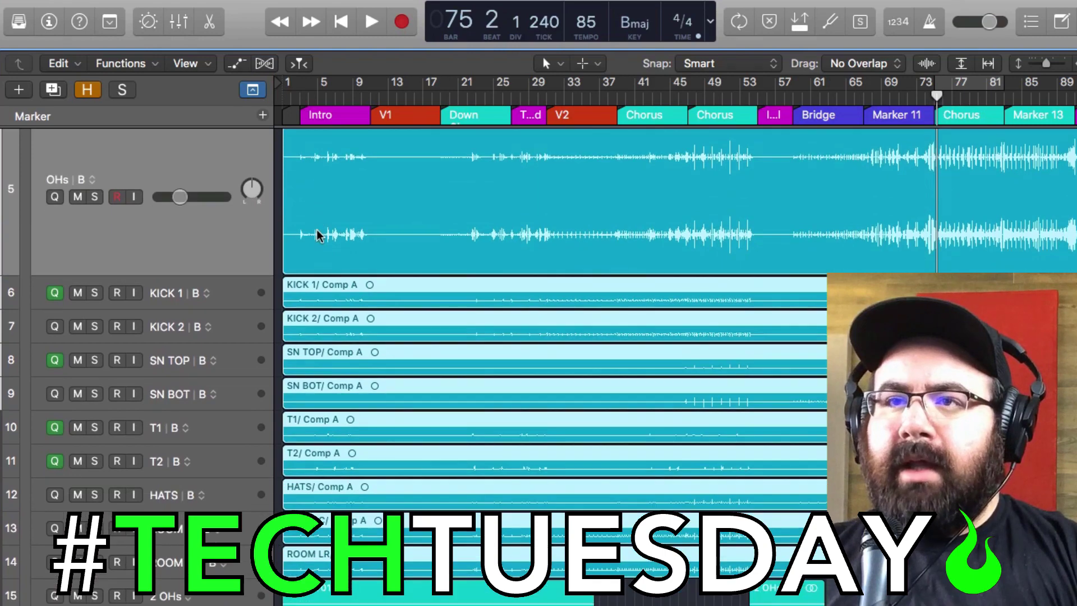
Step: Open the KICK 1 audio file in an enlarged editor with transient editing mode on and inspect its transient markers
click(251, 251)
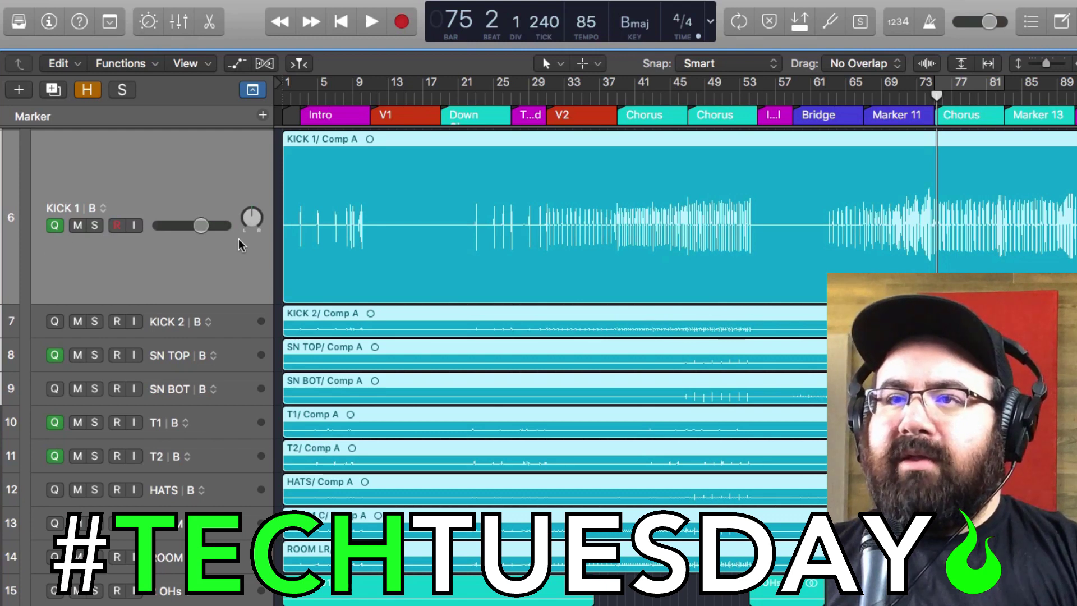
key(e)
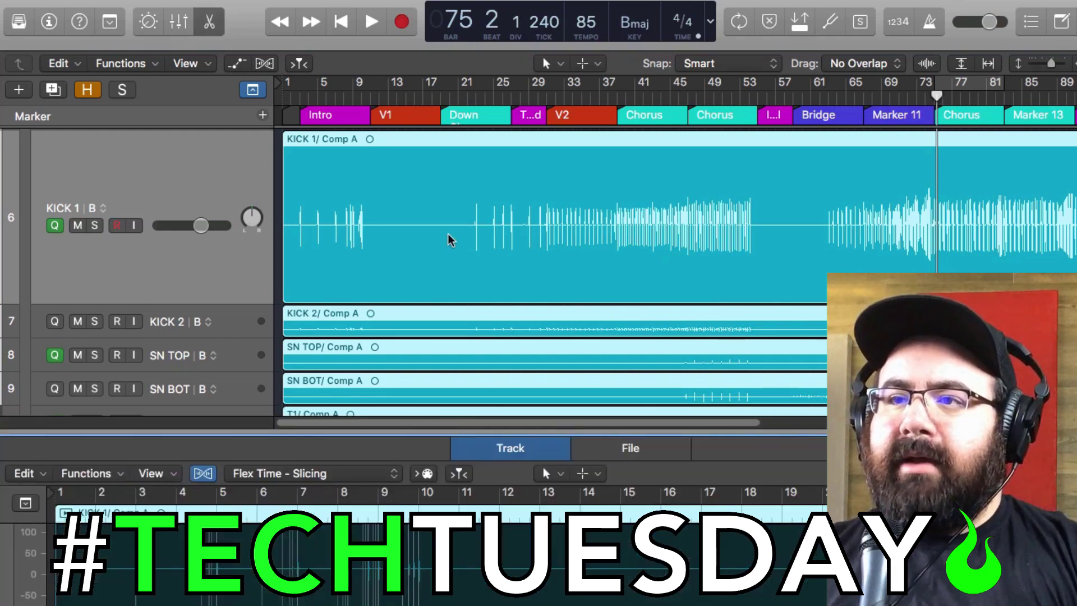
drag(427, 440, 389, 105)
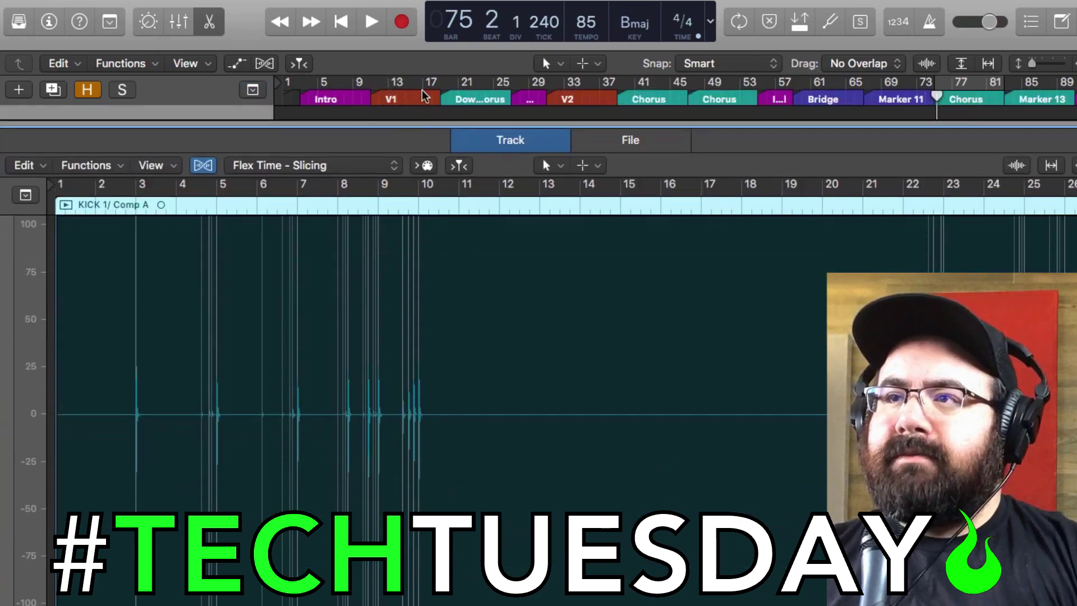
click(639, 141)
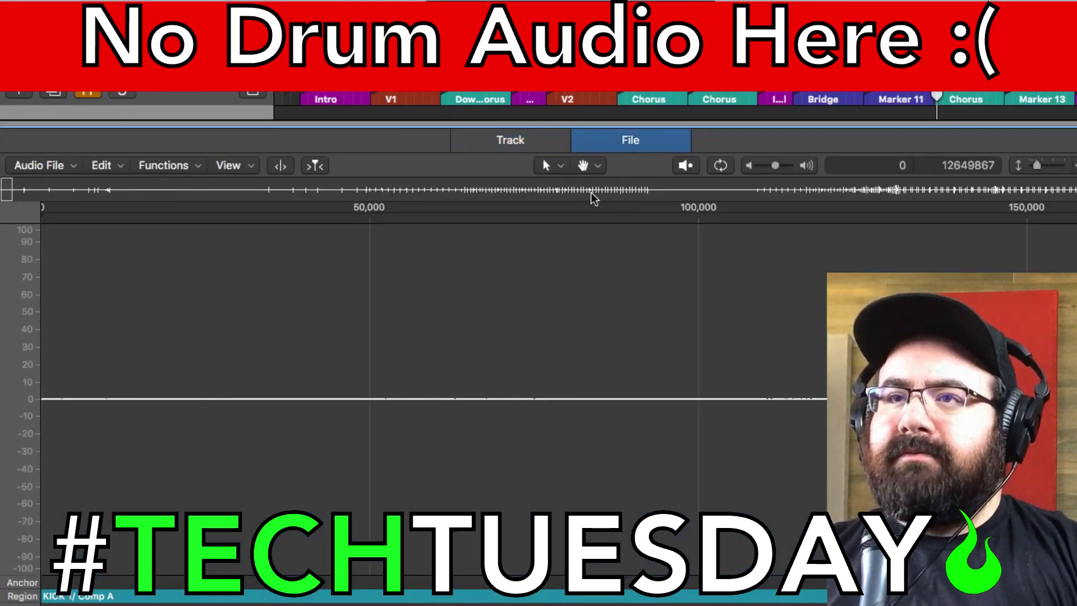
click(280, 165)
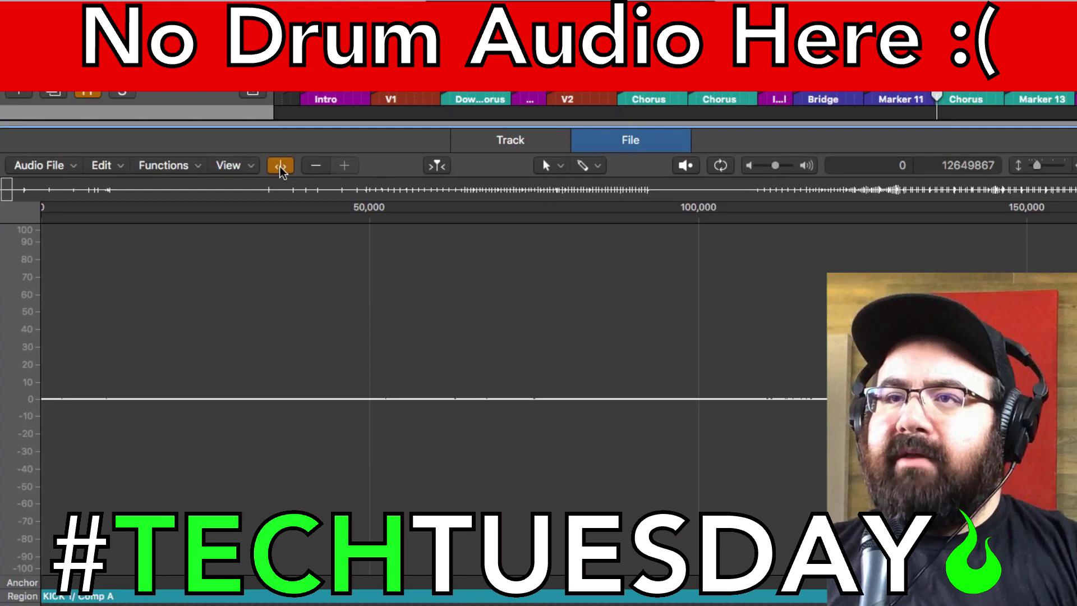
scroll(431, 337, up, 10)
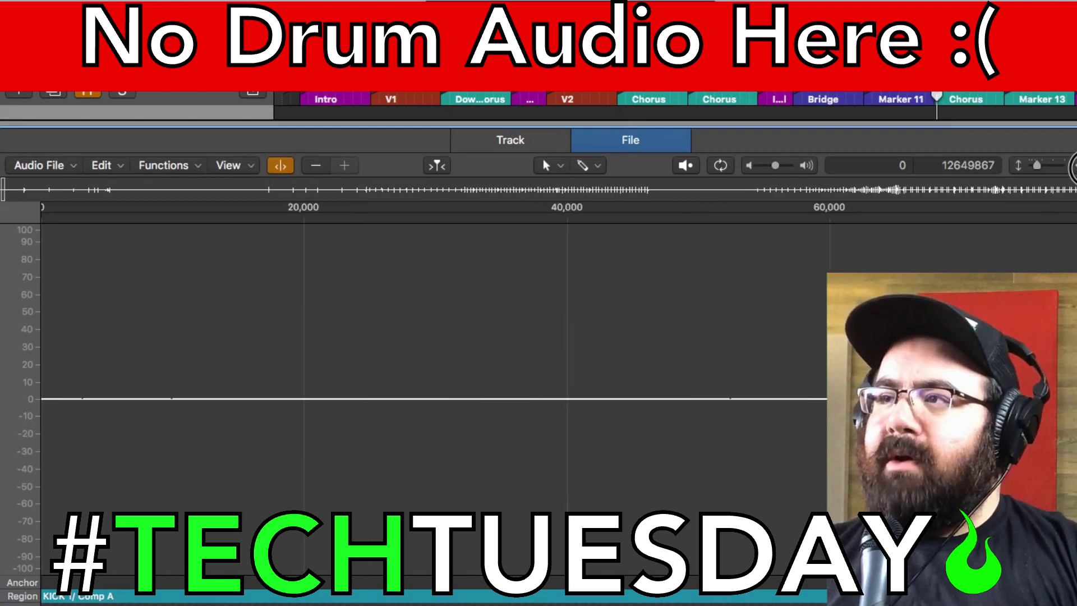
scroll(817, 260, down, 10)
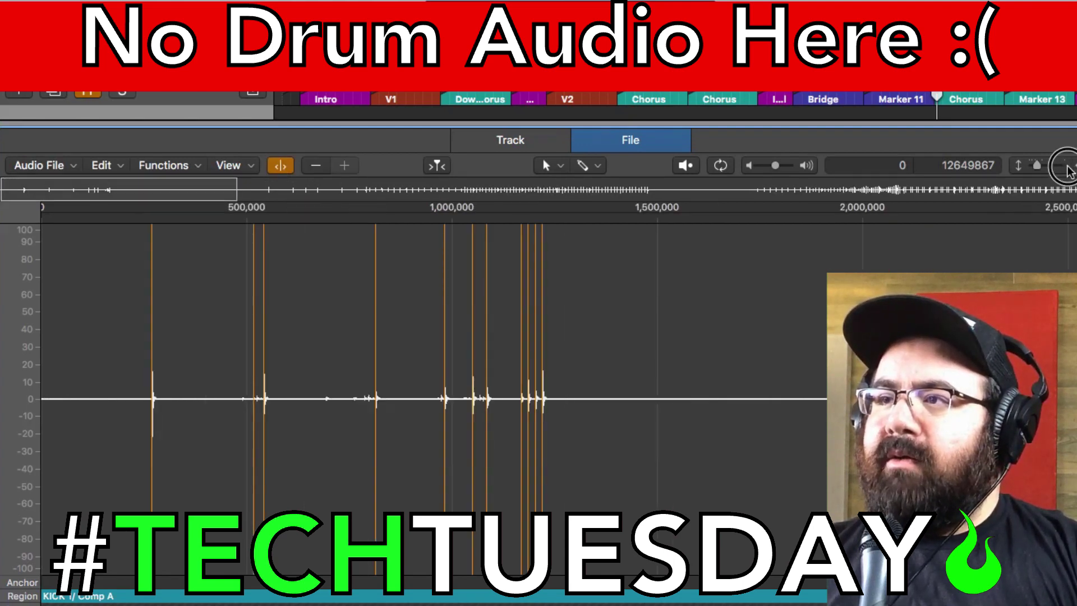
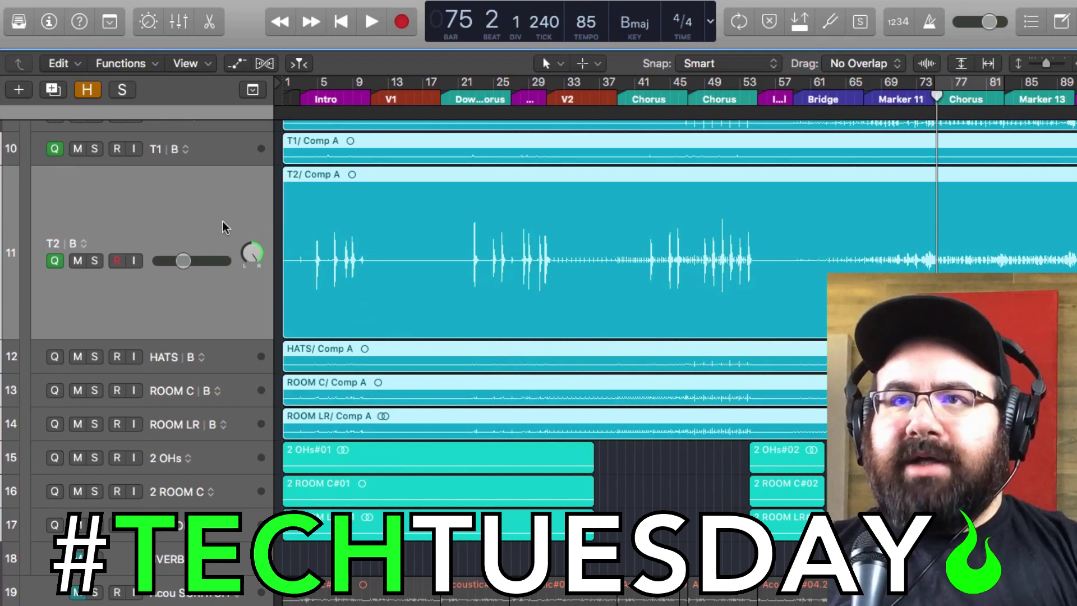
Step: Set the Quantize value of the selected drum regions to 1/16 Note in the region inspector
click(50, 24)
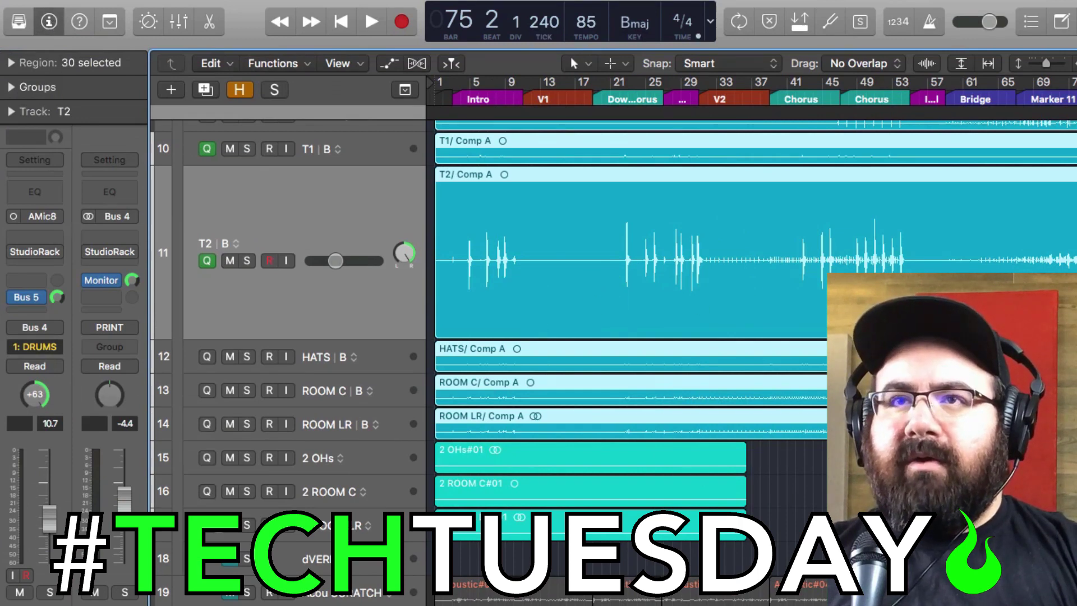
click(12, 63)
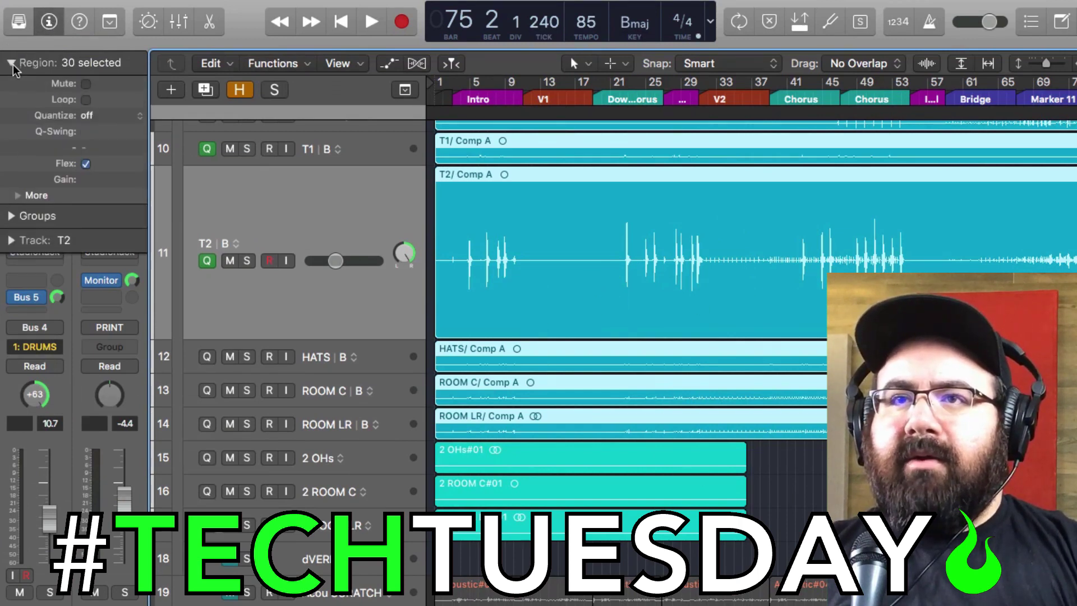
click(96, 116)
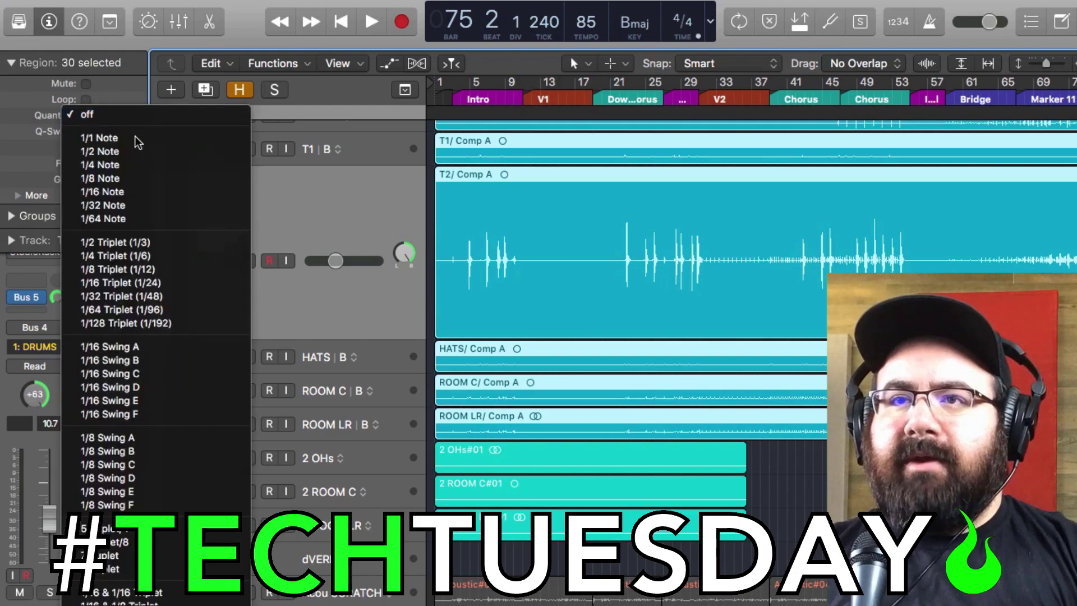
click(142, 193)
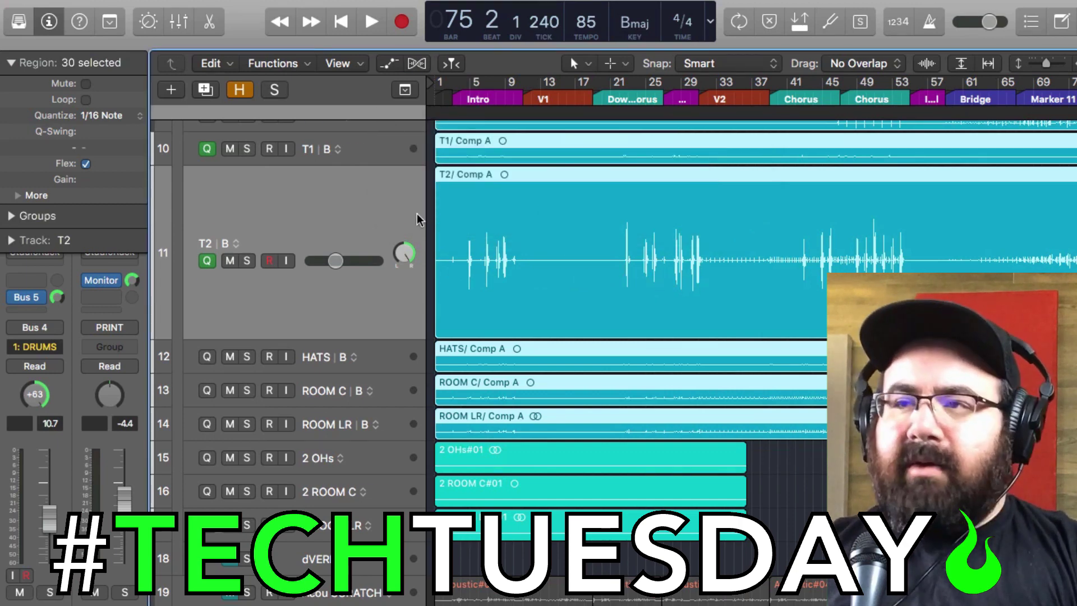
Step: Show the Flex view on the drum tracks and focus on the OHs track with its waveform enlarged
key(super+f)
key(super+Down)
key(super+Down)
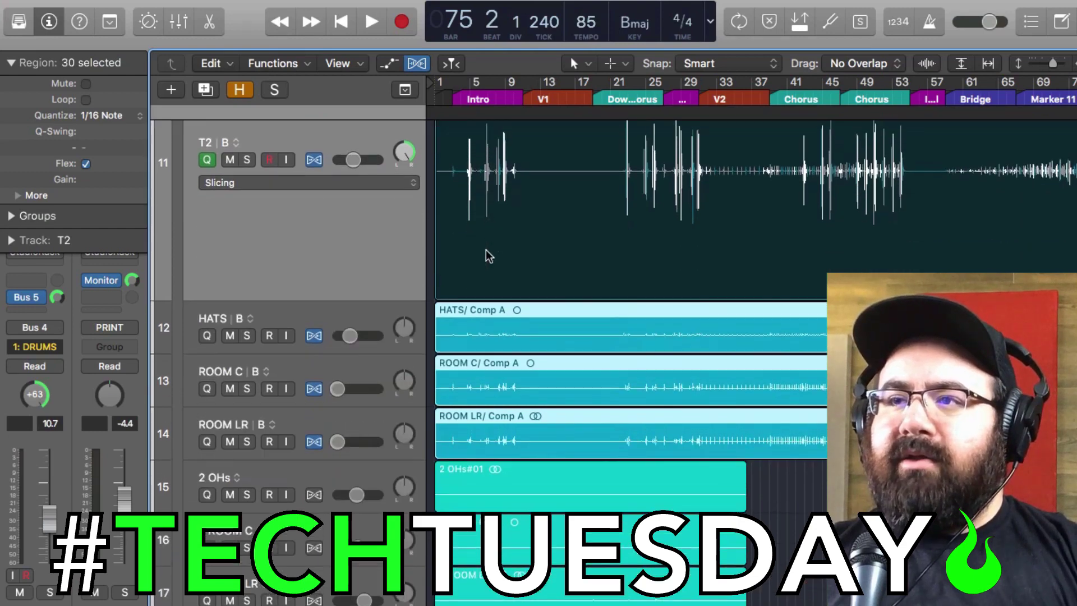
key(super+Up)
key(super+Up)
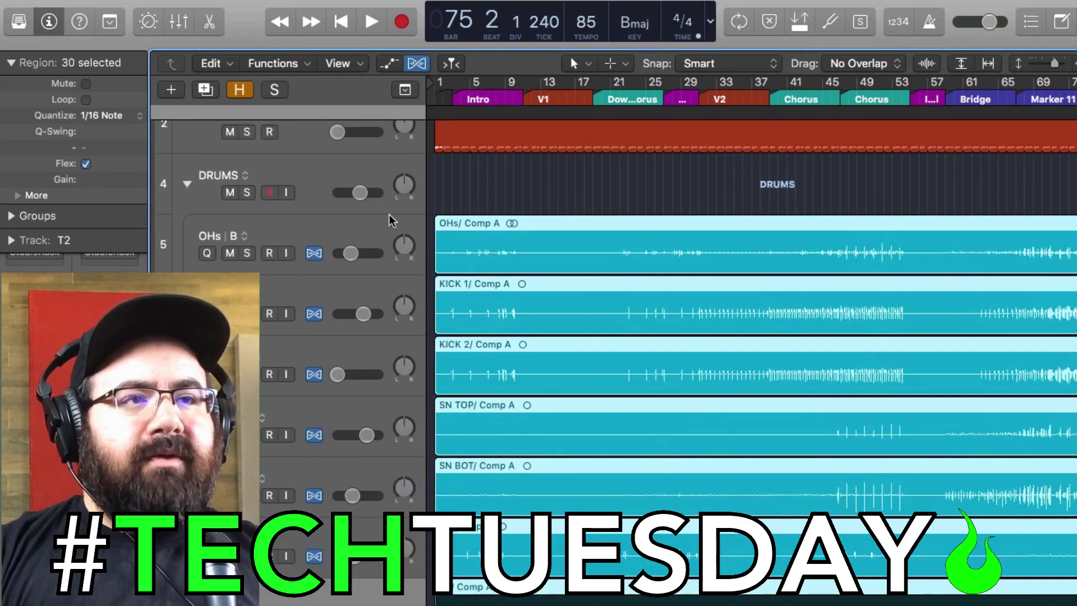
click(387, 219)
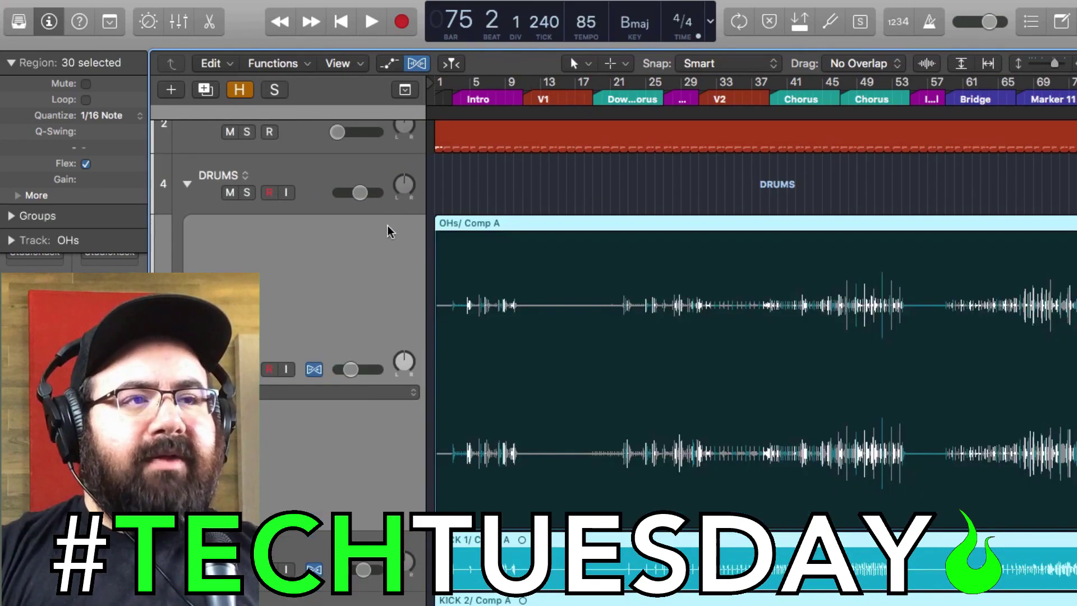
key(ctrl+z)
key(super+f)
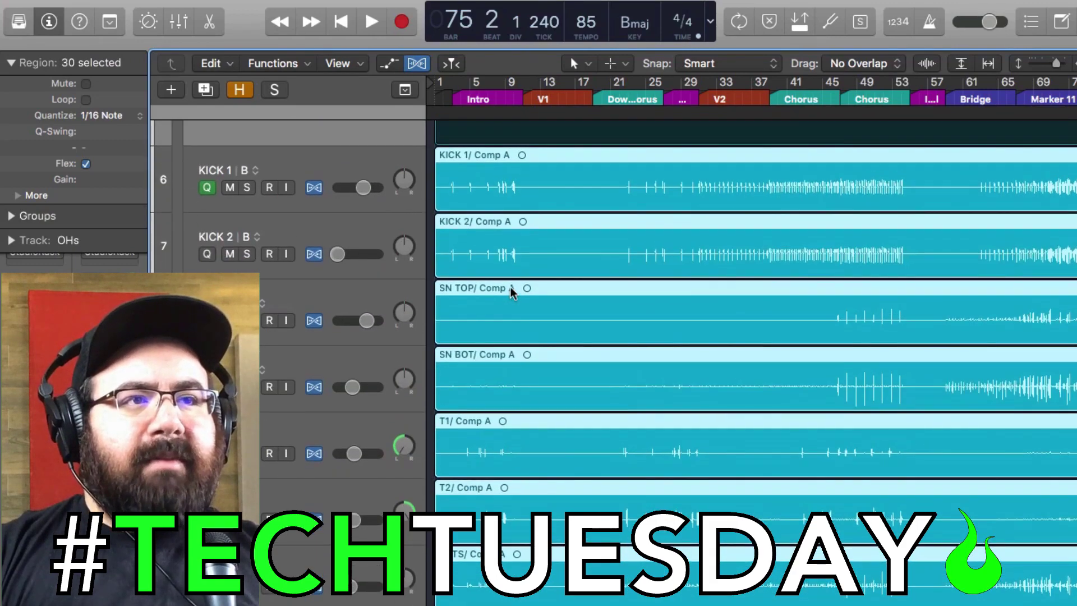
key(ctrl+z)
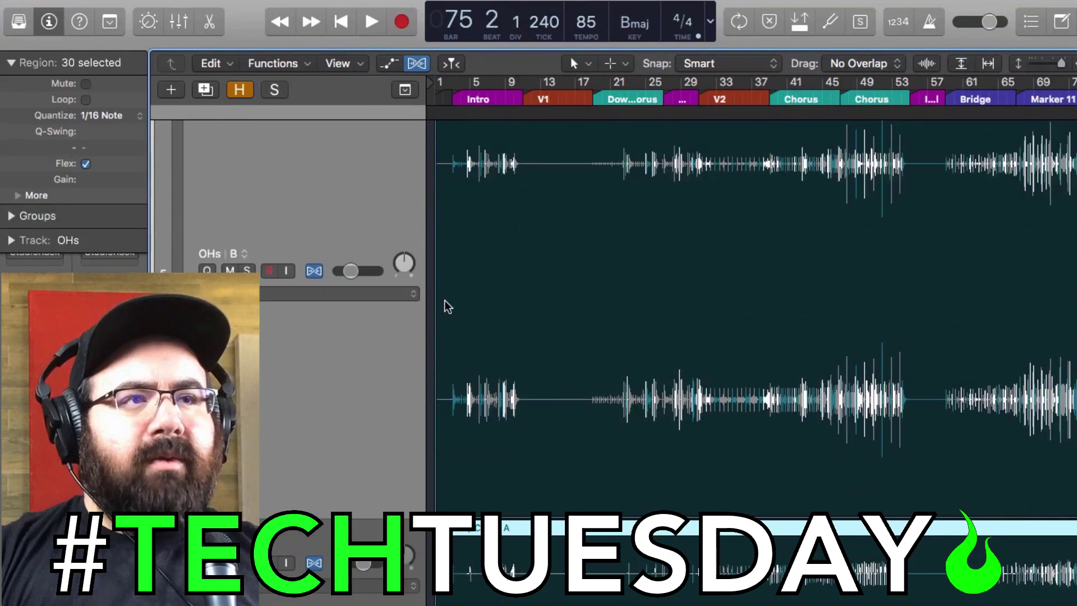
Step: Play the quantized drums from just before the Intro into V1 while following the flex markers on the OHs track
key(super+Right)
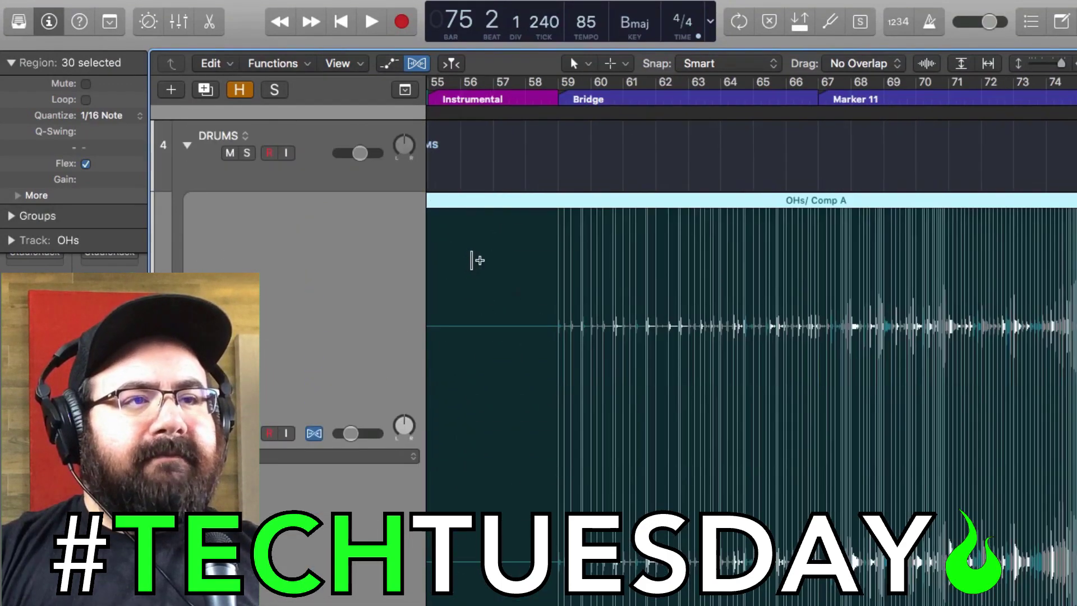
key(super+Right)
key(Return)
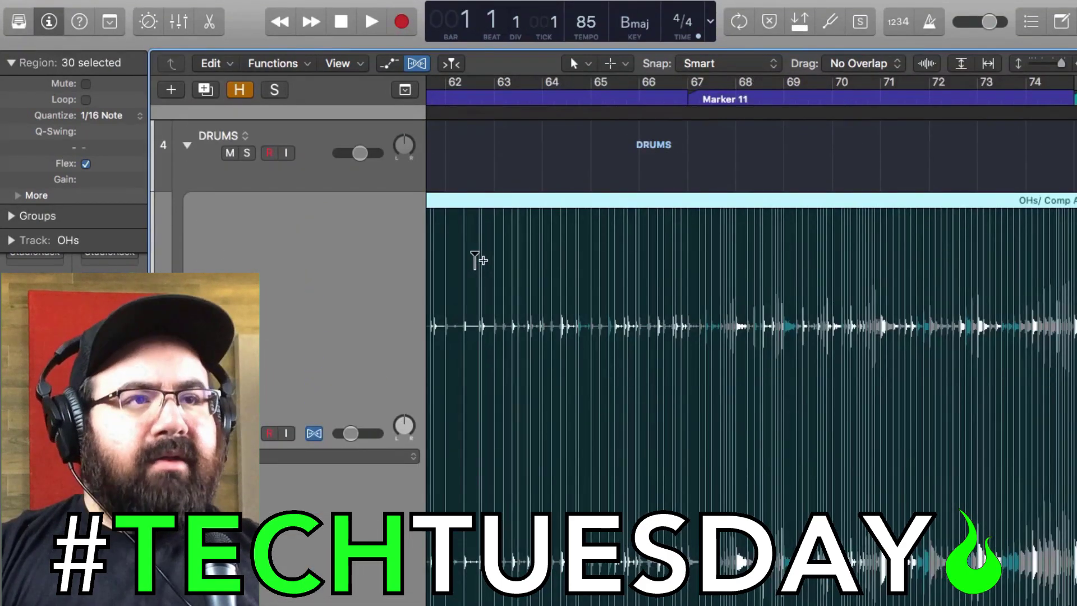
key(alt+period)
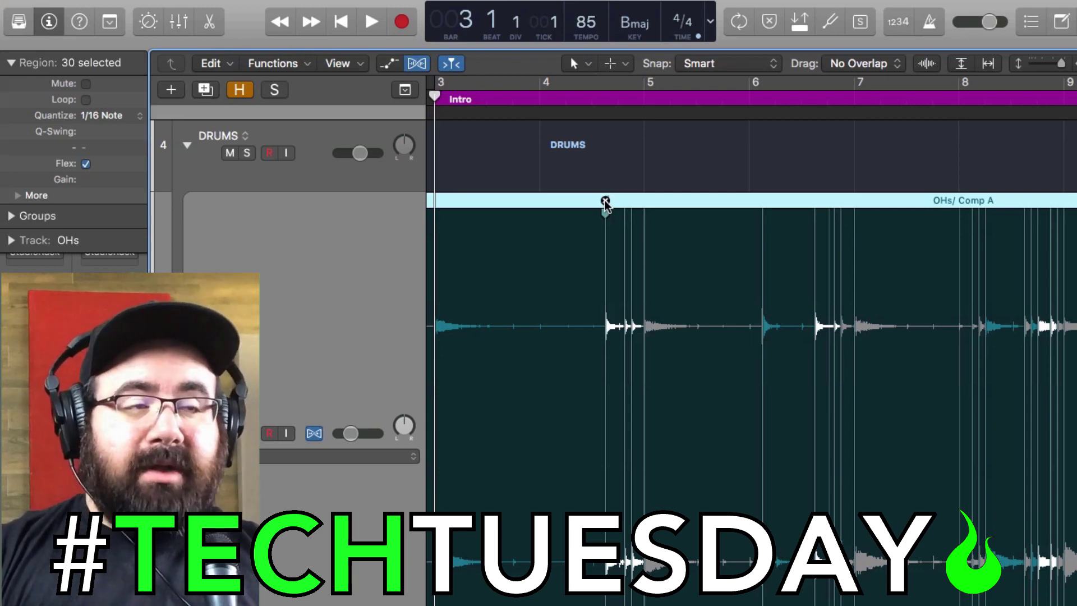
scroll(630, 283, left, 5)
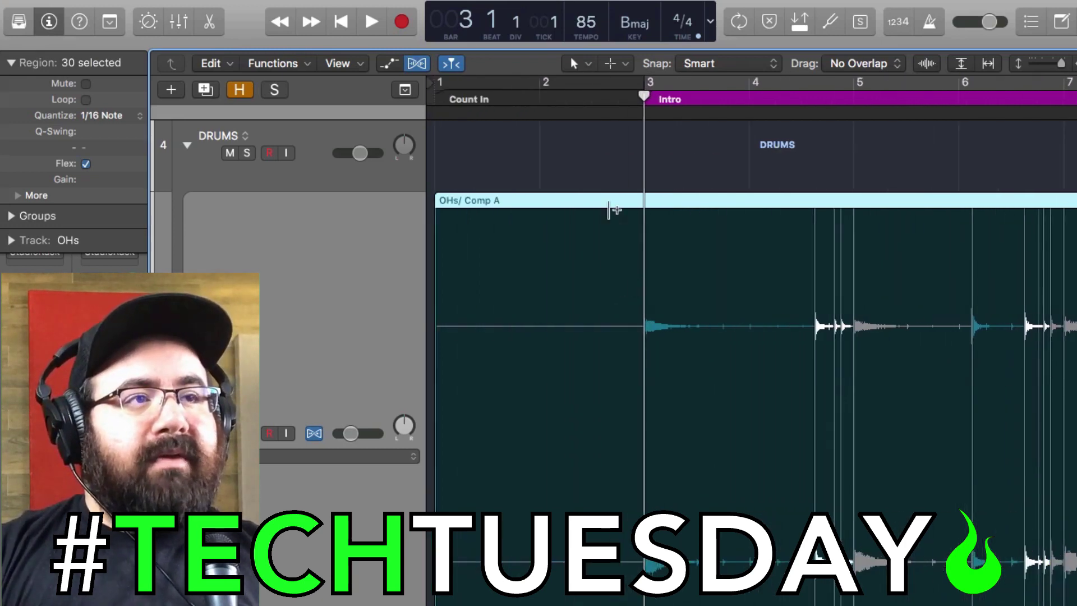
click(564, 98)
key(space)
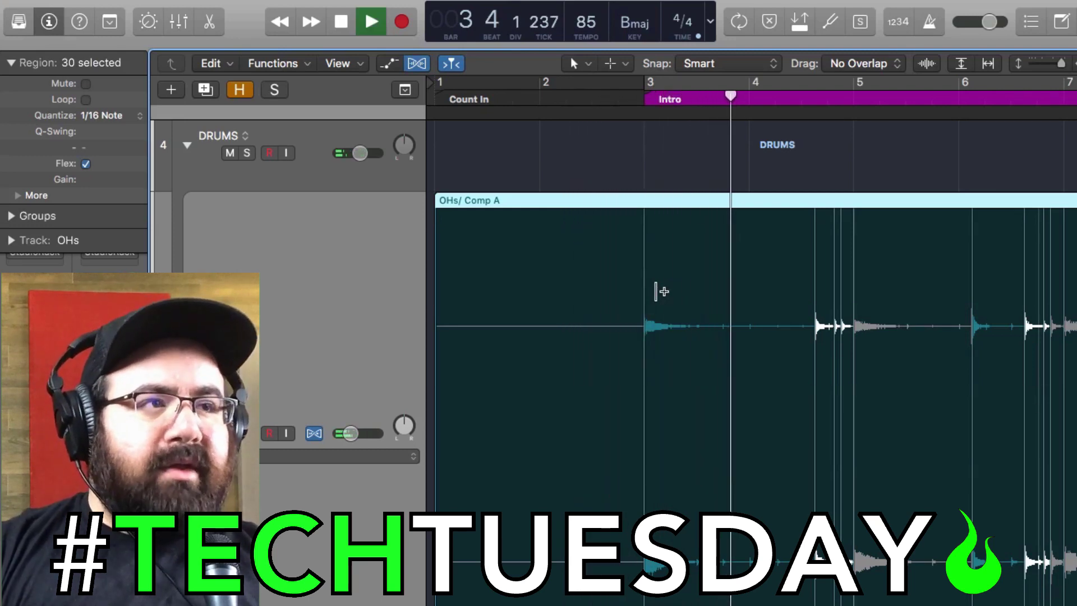
scroll(656, 297, right, 5)
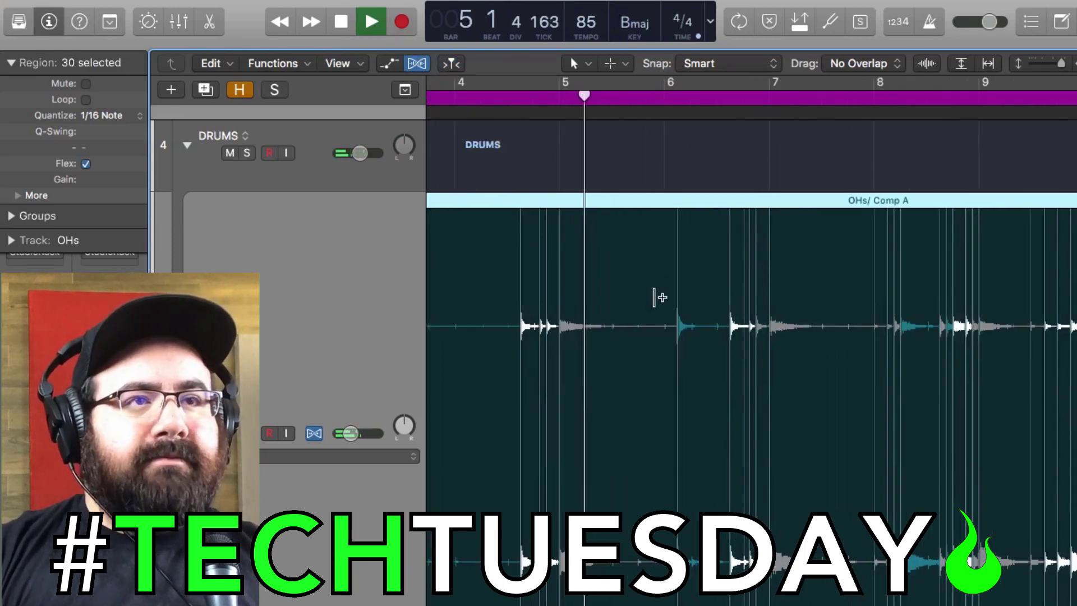
scroll(656, 299, right, 2)
scroll(656, 300, right, 2)
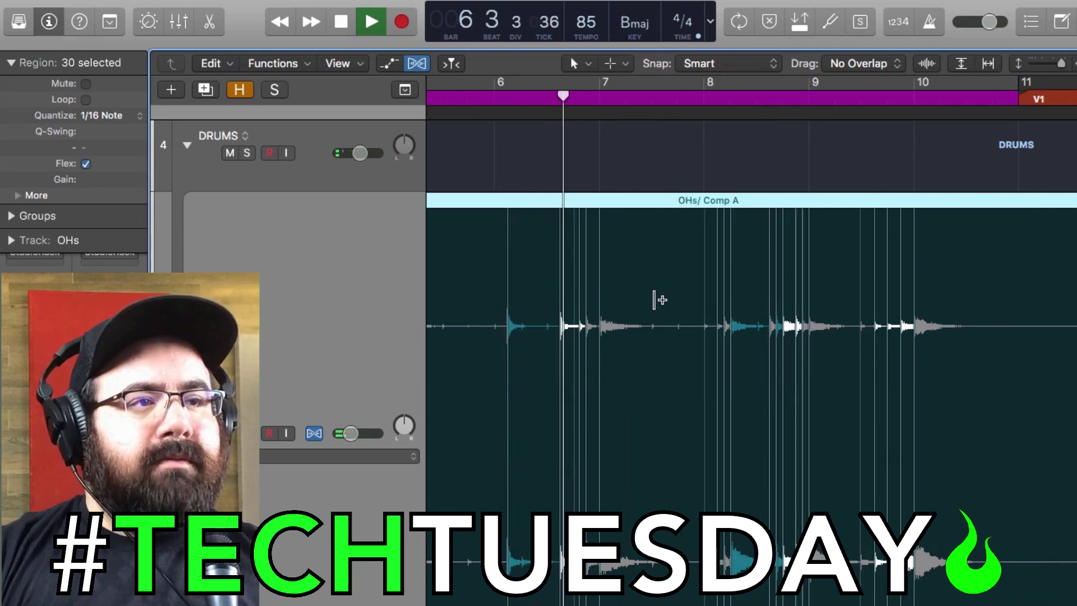
scroll(657, 301, up, 3)
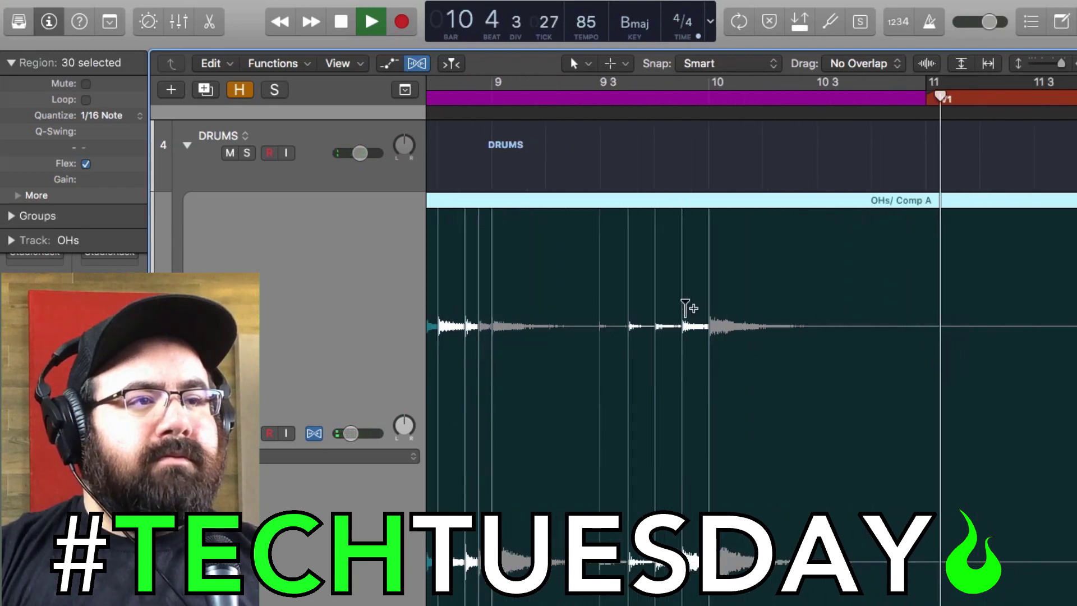
key(space)
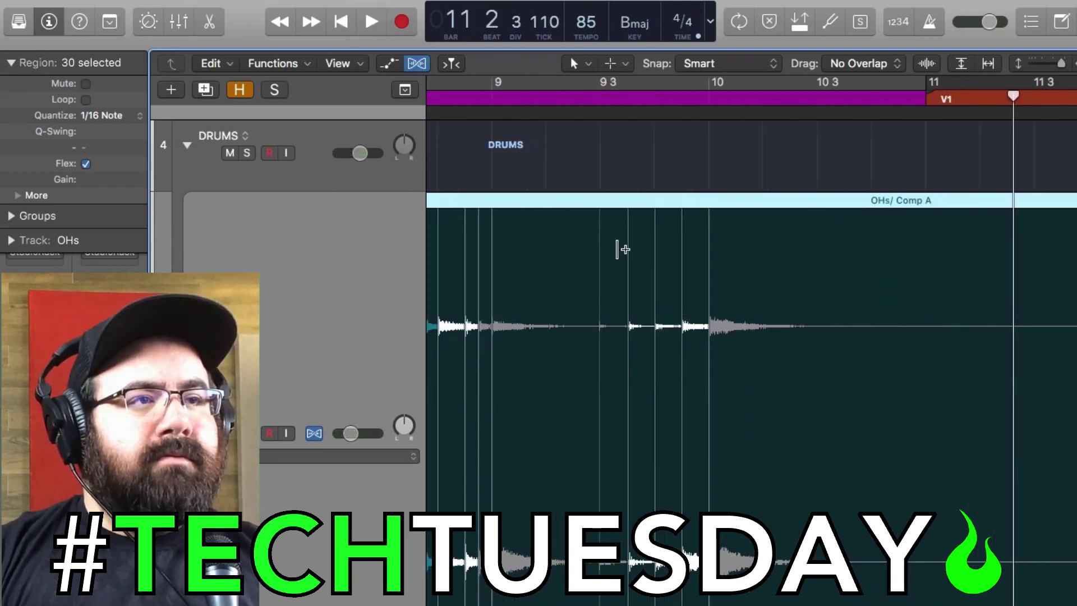
Step: Replay the drum fill in bar 9 to check its quantized timing
click(534, 94)
key(space)
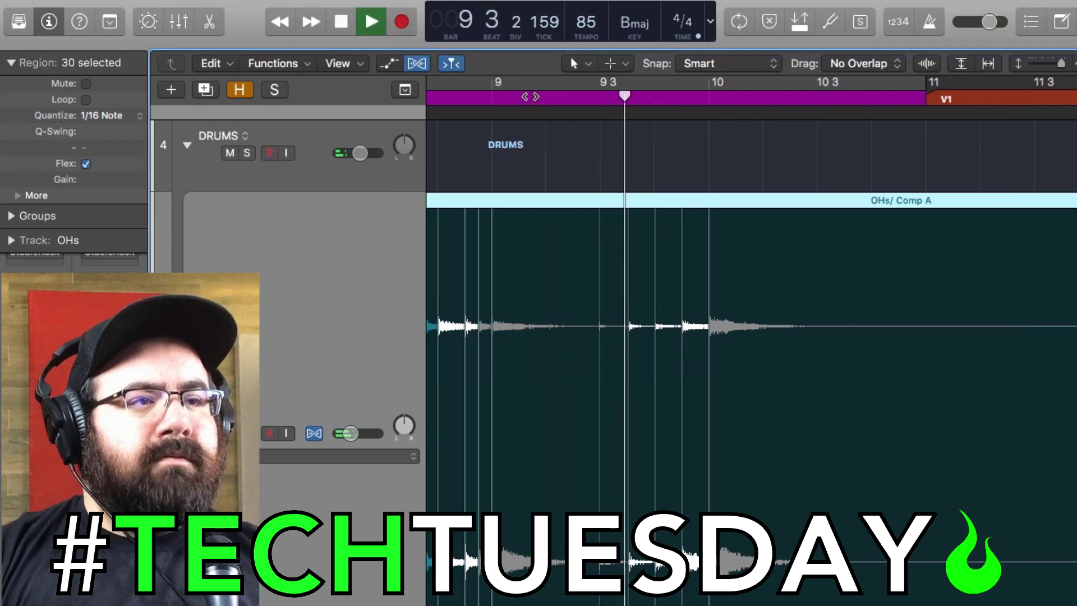
key(space)
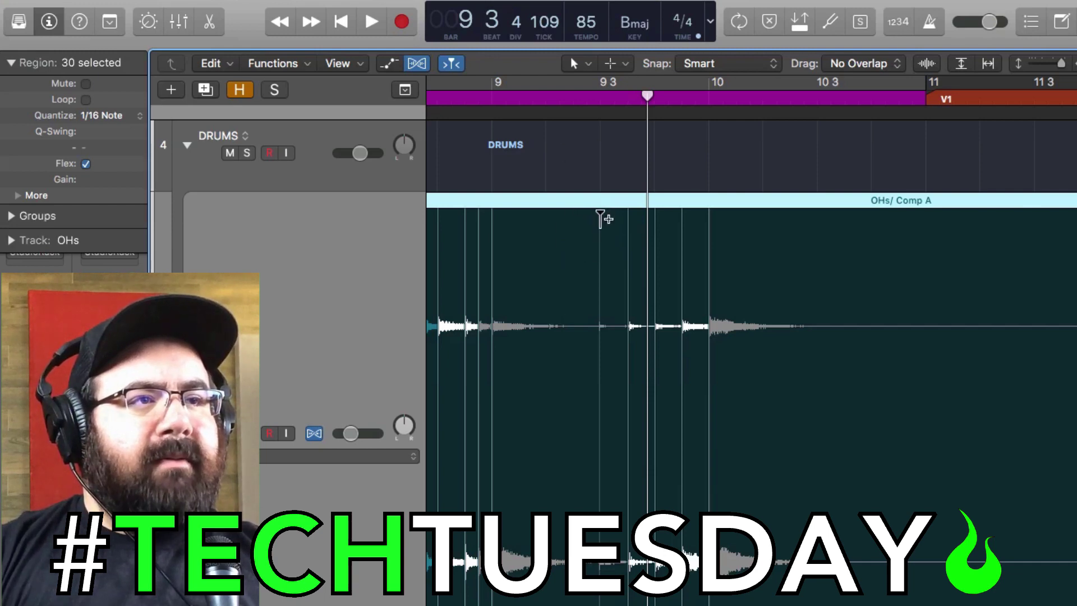
Step: Play the quantized drums from bar 9 into V1, then audition the entry into the Down Chorus from bar 18
key(space)
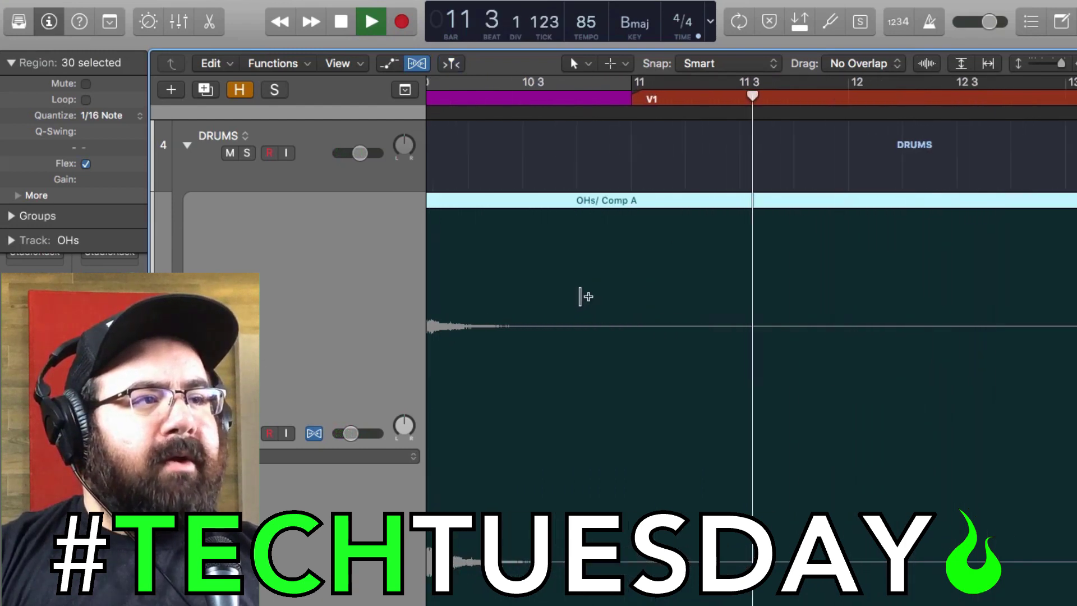
scroll(583, 298, right, 10)
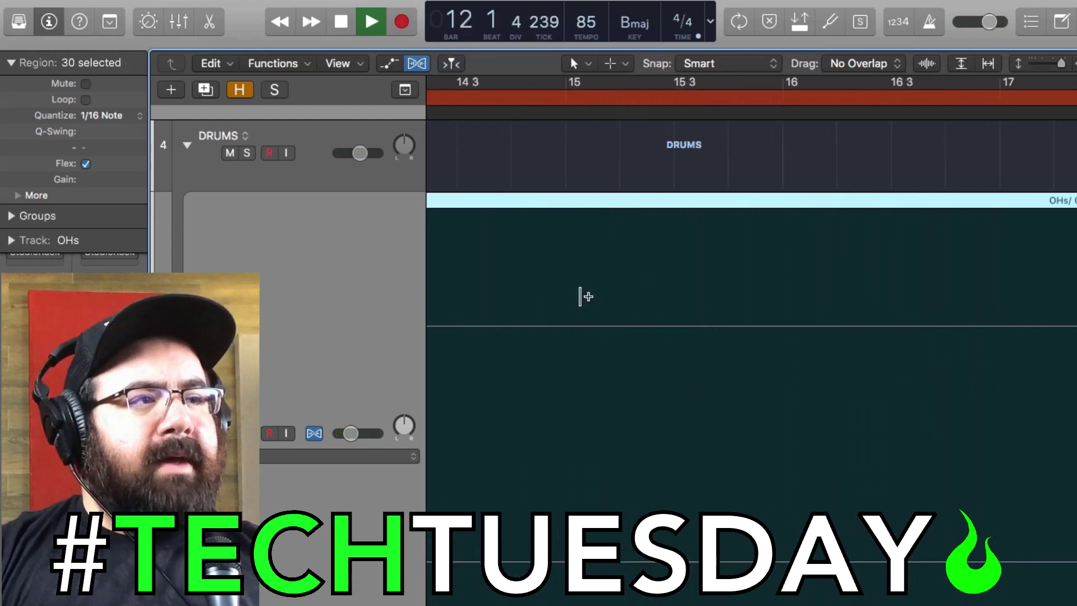
scroll(584, 297, right, 10)
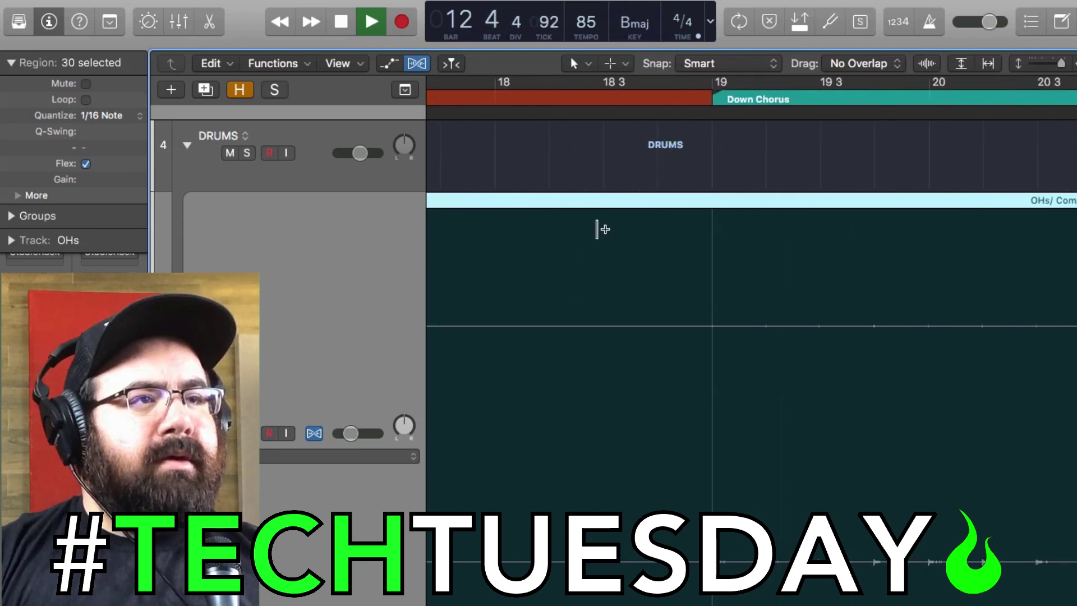
click(636, 95)
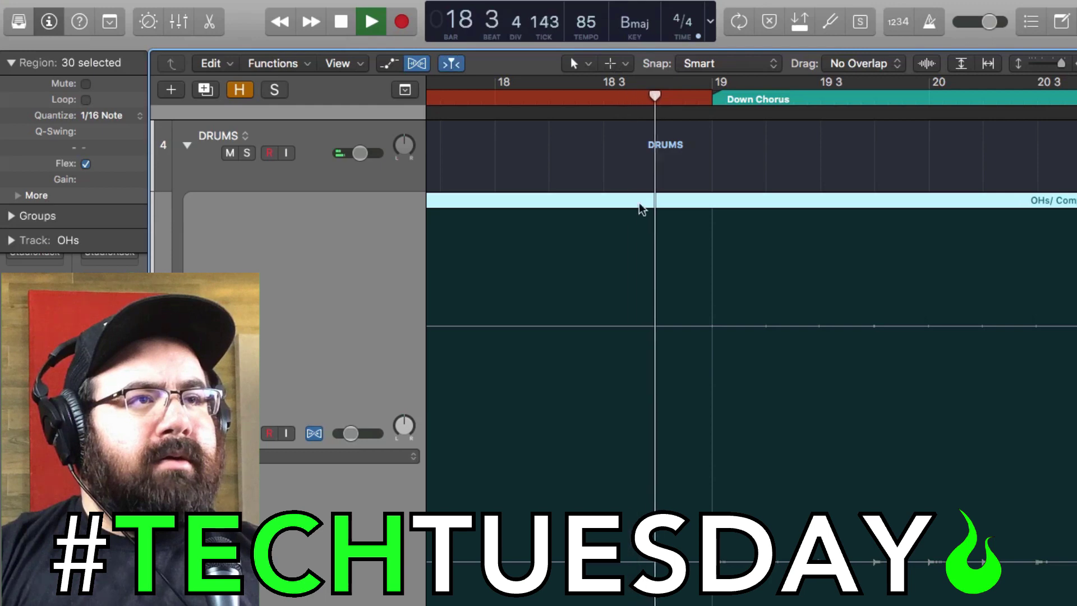
scroll(653, 274, right, 15)
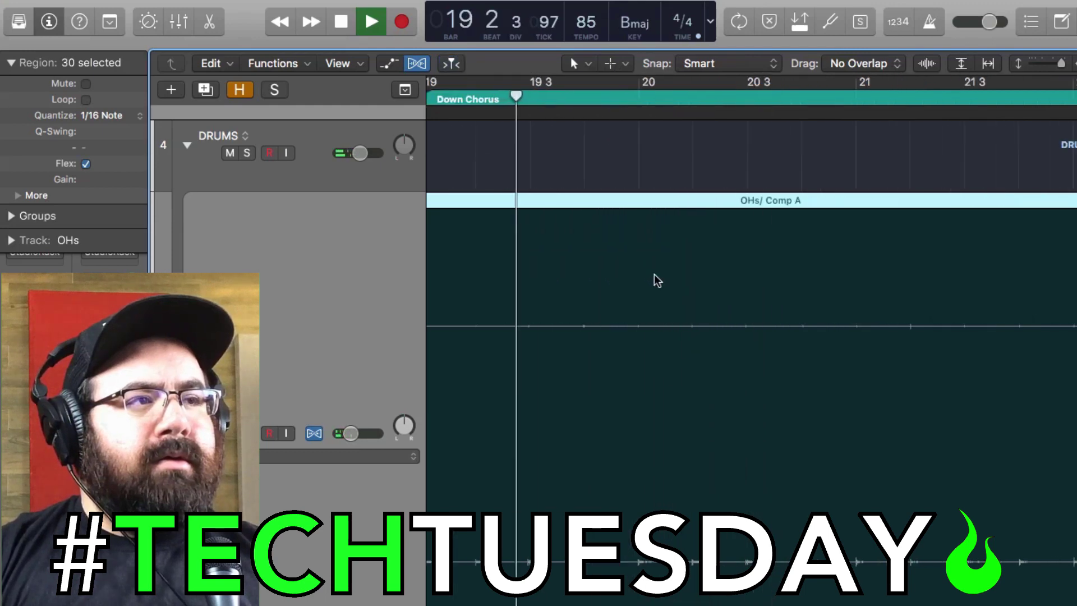
Step: Play the Down Chorus from the middle of bar 22 to bar 25, following the flex markers on the OHs track
scroll(657, 280, right, 3)
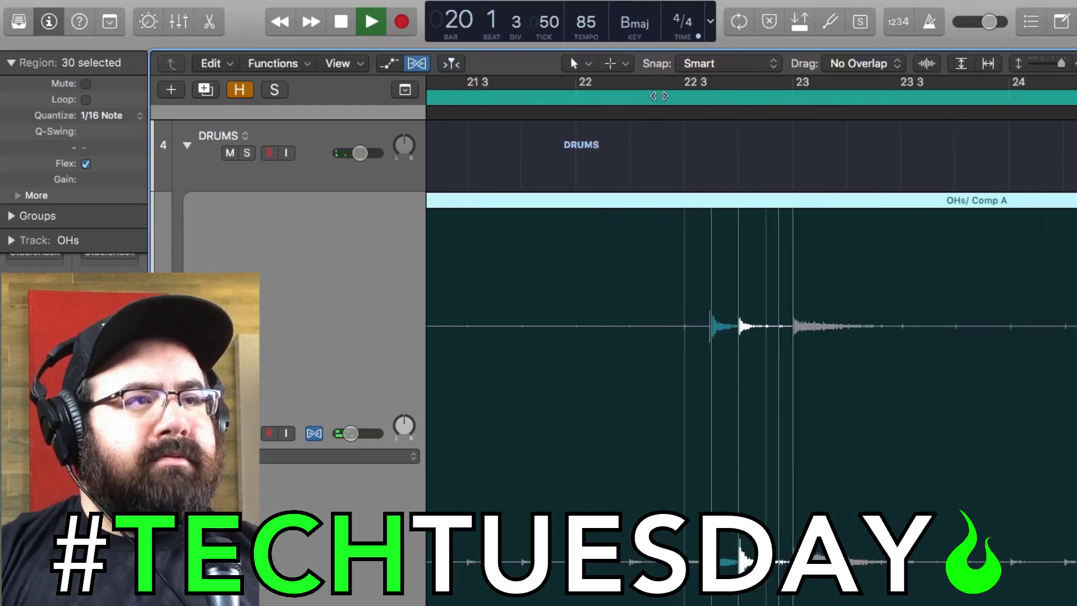
click(659, 95)
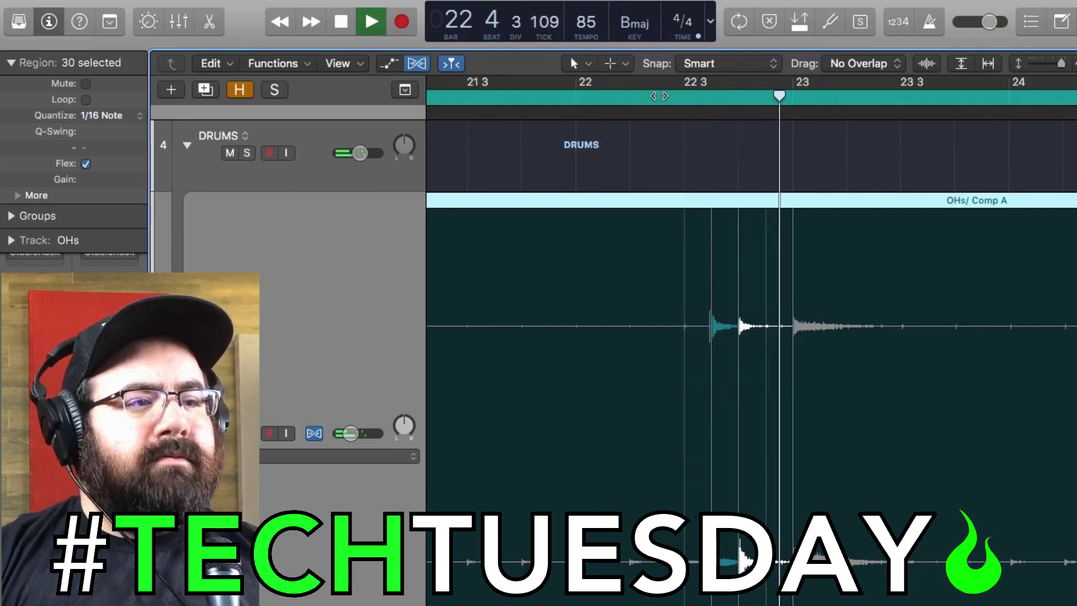
scroll(744, 176, right, 10)
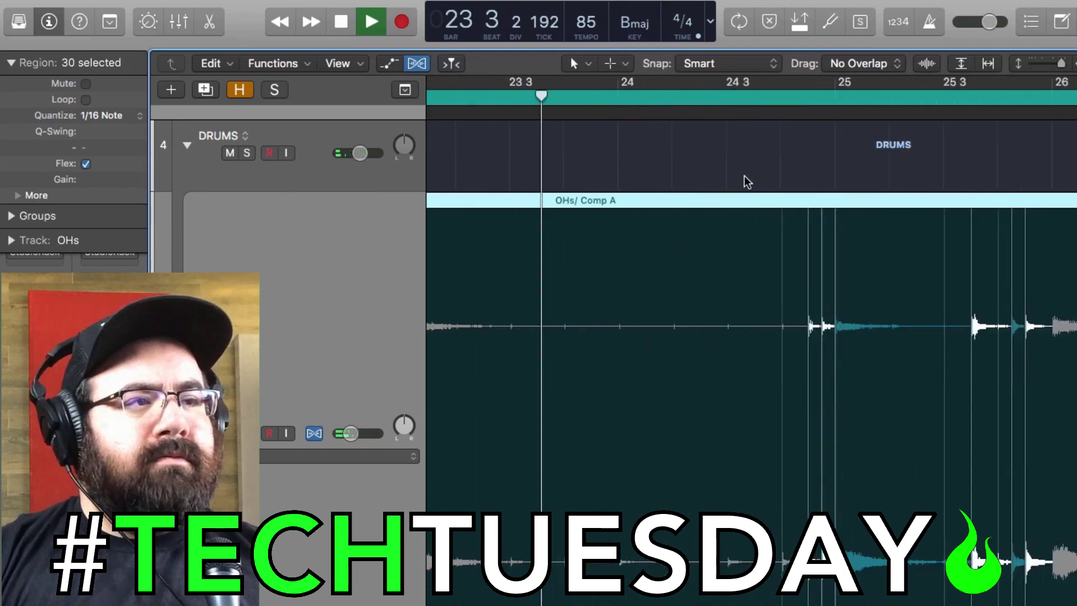
scroll(745, 176, right, 3)
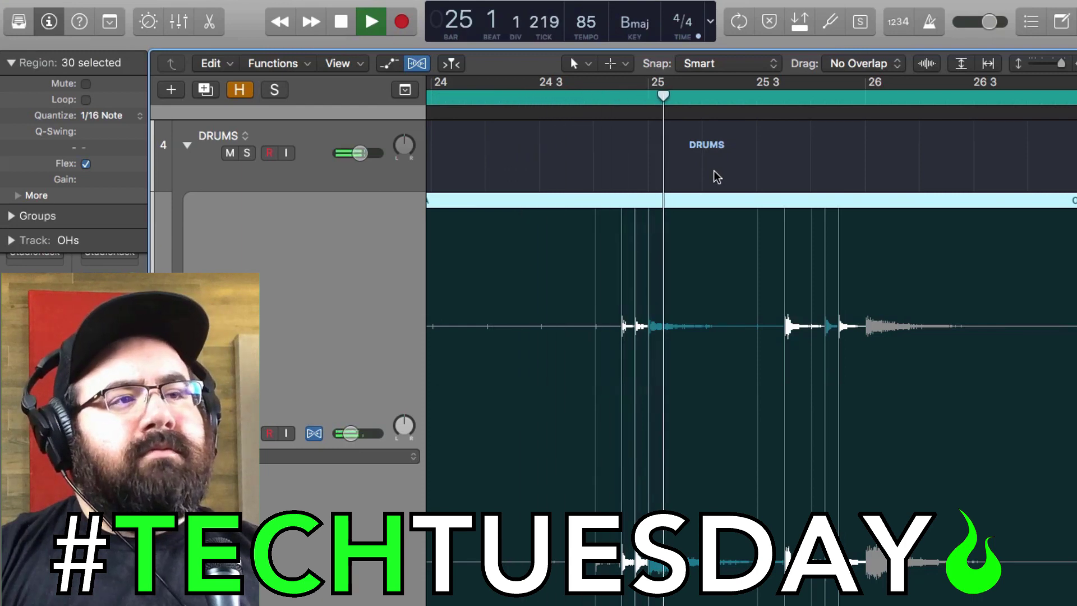
Step: Replay the drums from bar 24 into the Turnaround and stop playback at the fill in bar 28
click(499, 98)
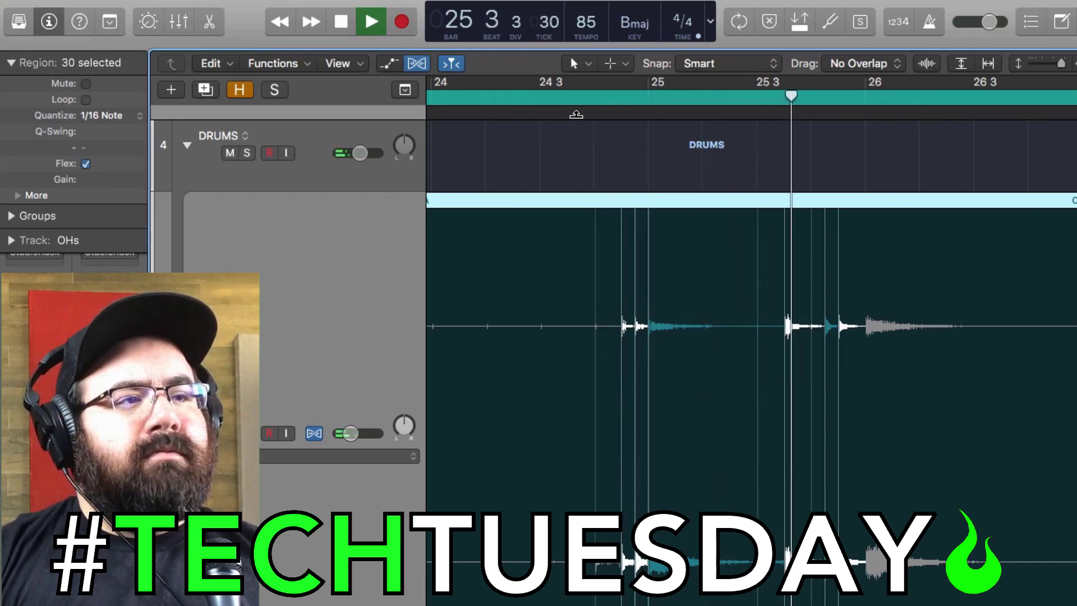
scroll(698, 180, right, 3)
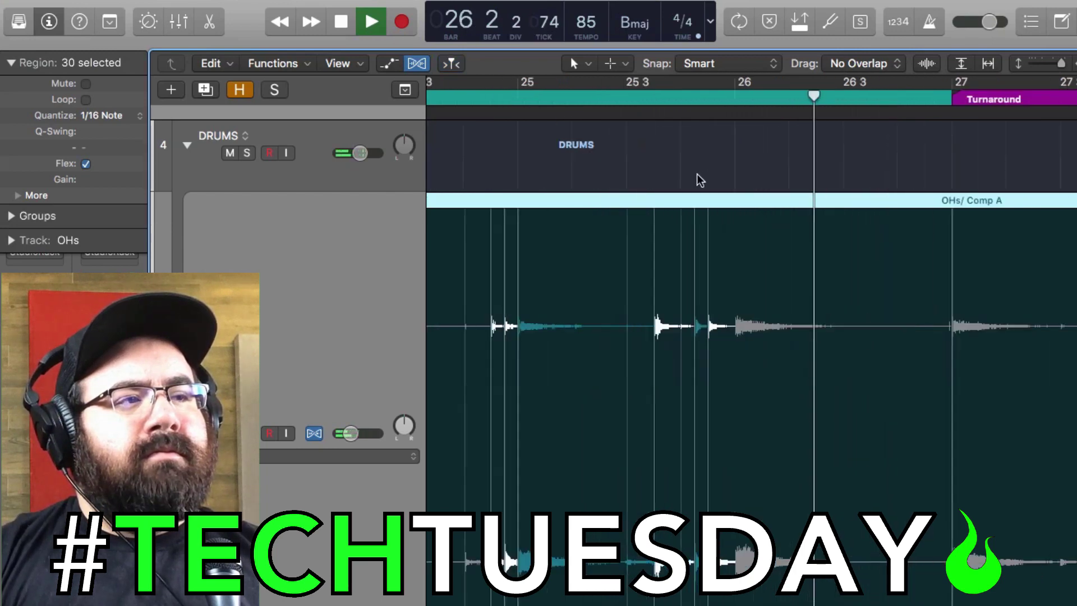
scroll(700, 180, right, 8)
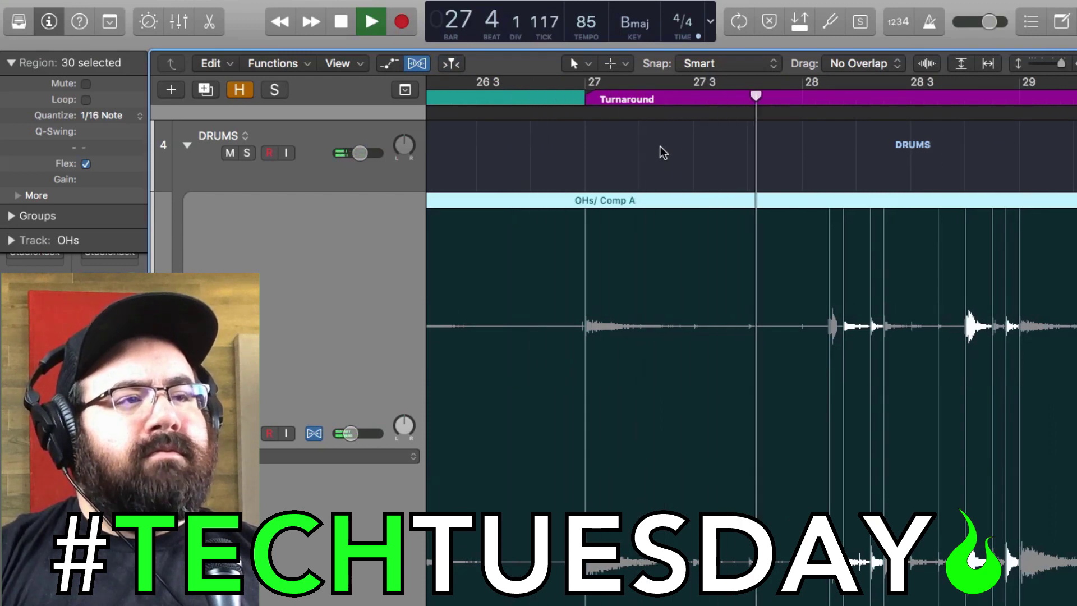
key(space)
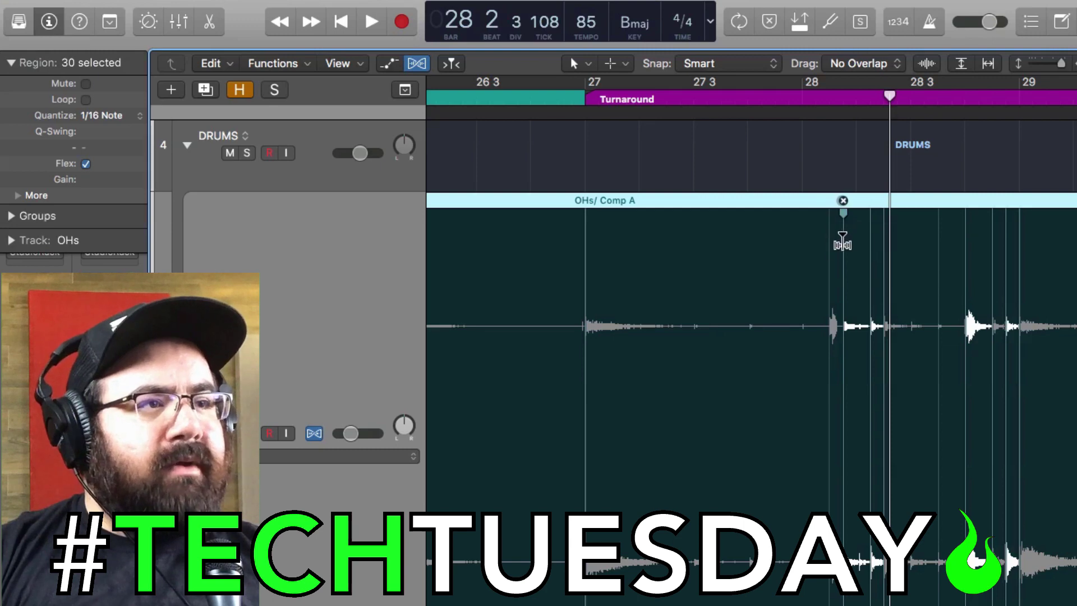
Step: Try deleting the OHs flex marker right after the first fill hit in bar 28 and listen to the fill
click(843, 200)
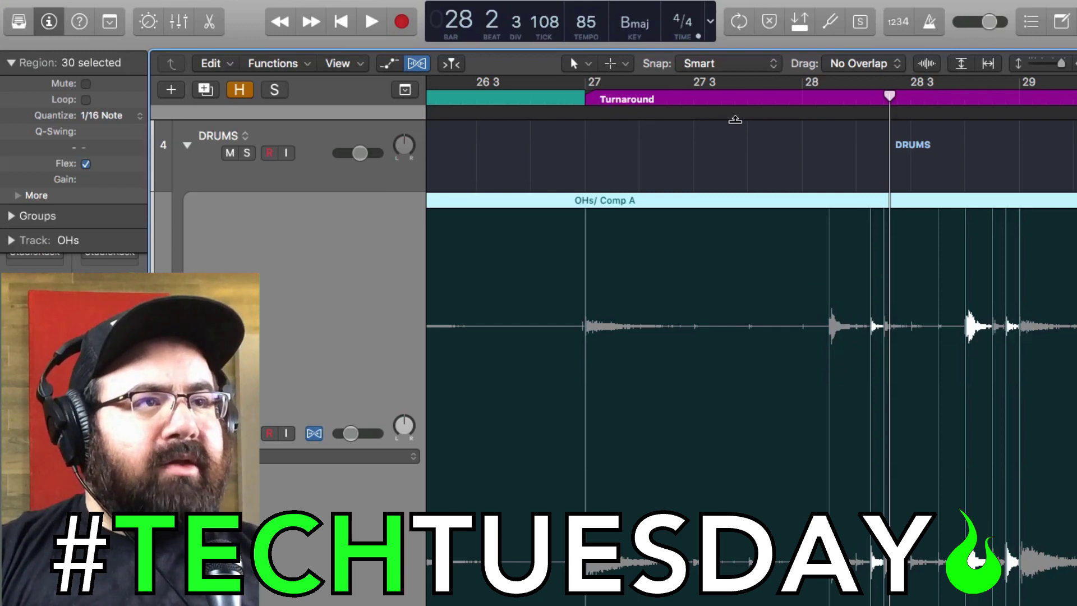
double_click(704, 103)
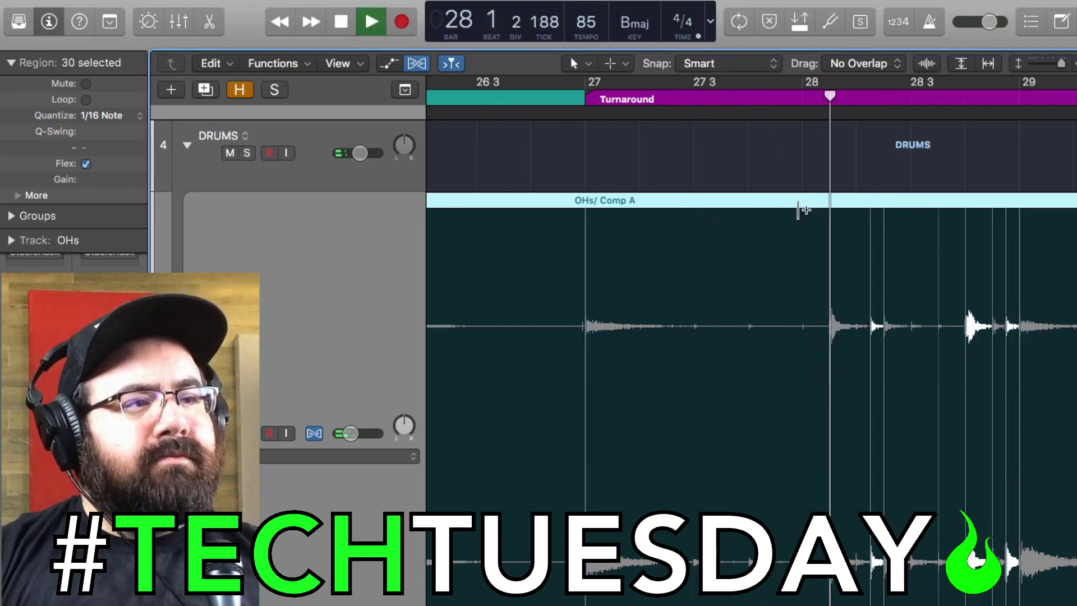
key(space)
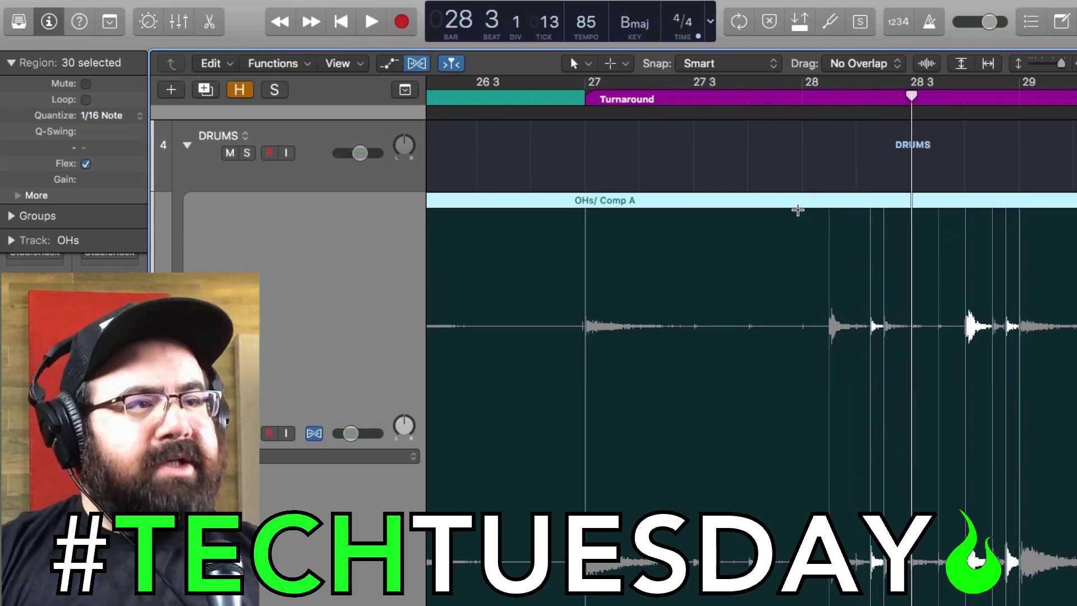
Step: Restore the deleted flex marker in bar 28 and replay the fill for comparison
click(752, 102)
key(space)
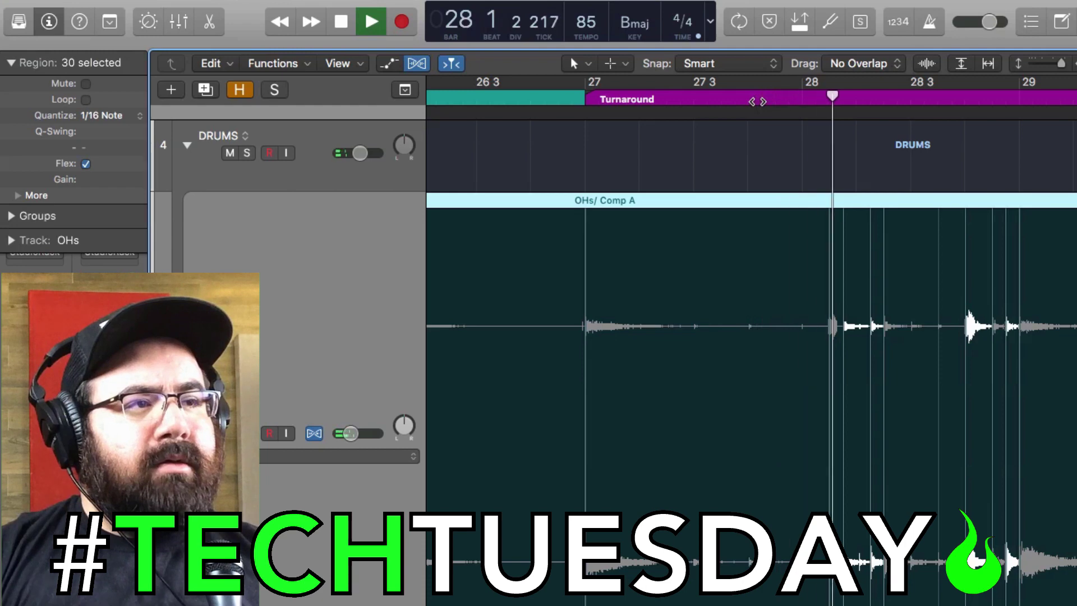
key(space)
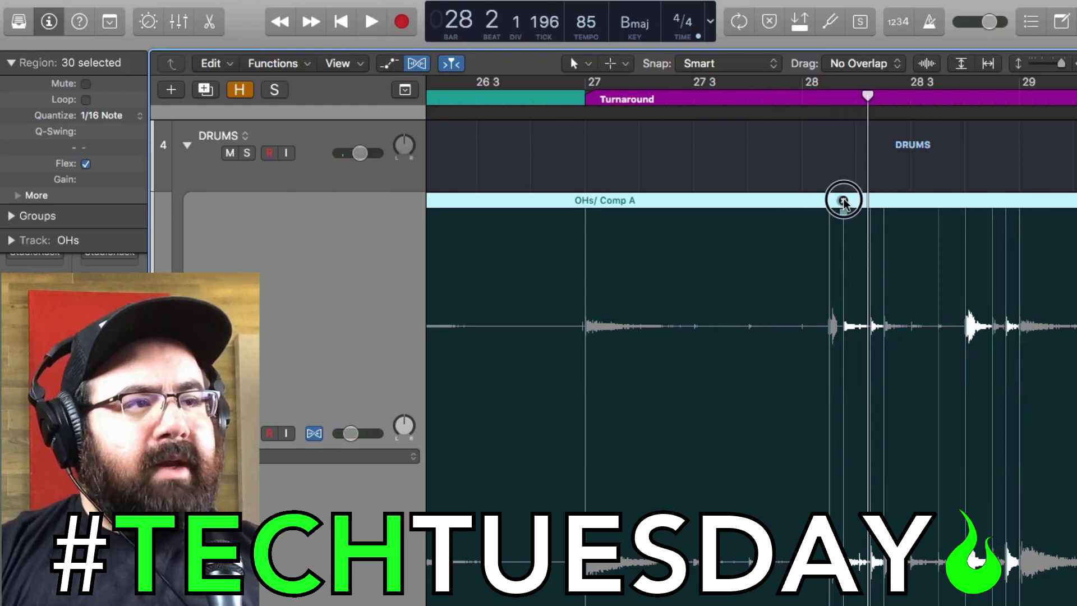
Step: Delete the flex marker right after the first fill hit in bar 28 and play the fill through into bar 29
click(842, 201)
click(749, 98)
key(space)
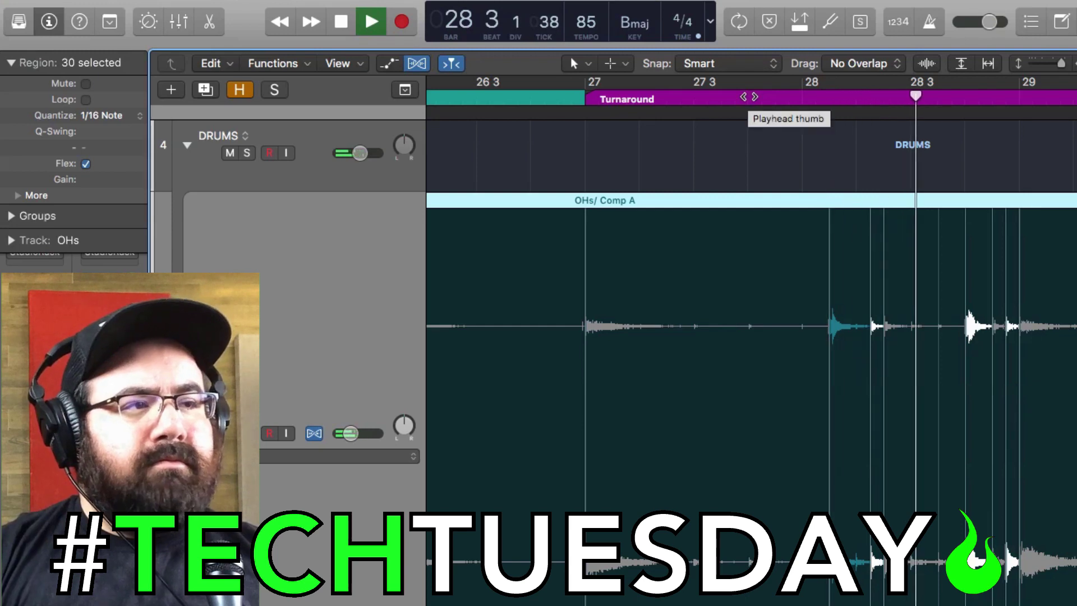
key(space)
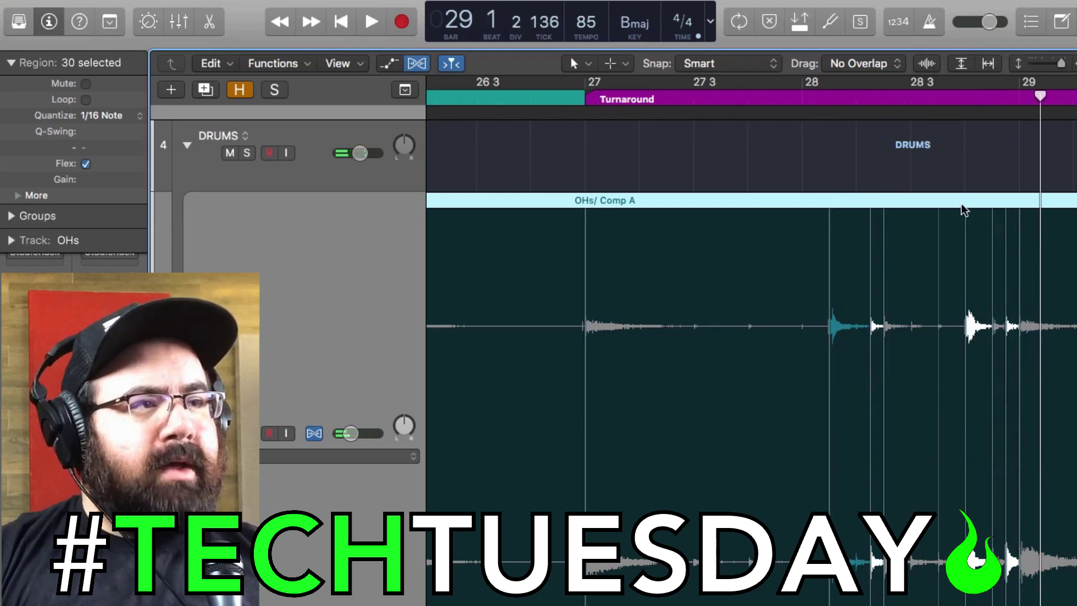
Step: Delete the flex marker at beat 4 of bar 28 on the OHs track and resume playback from bar 29 towards V2
click(964, 203)
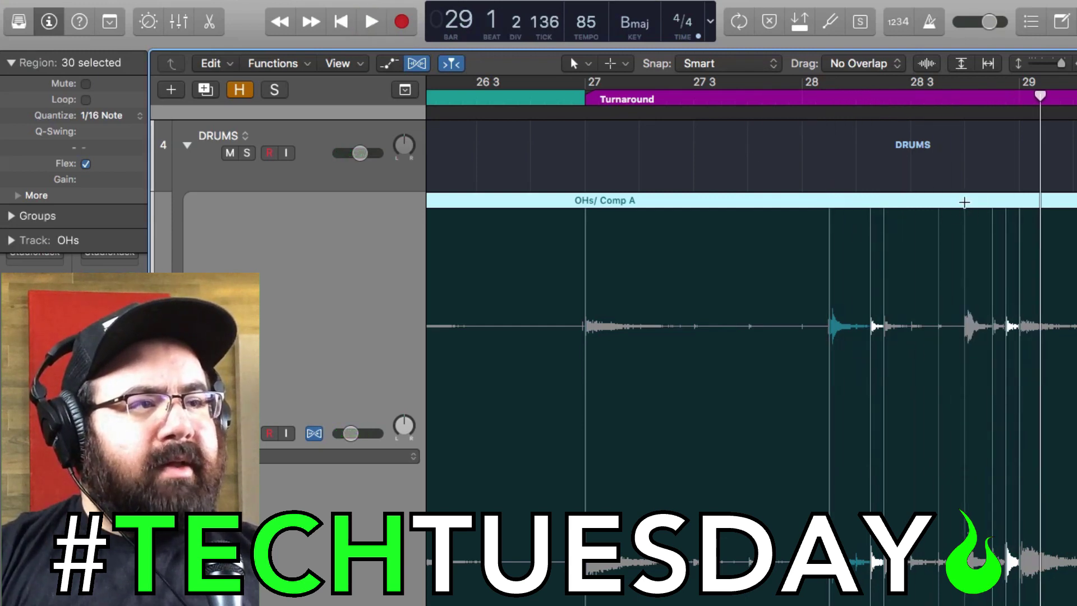
key(space)
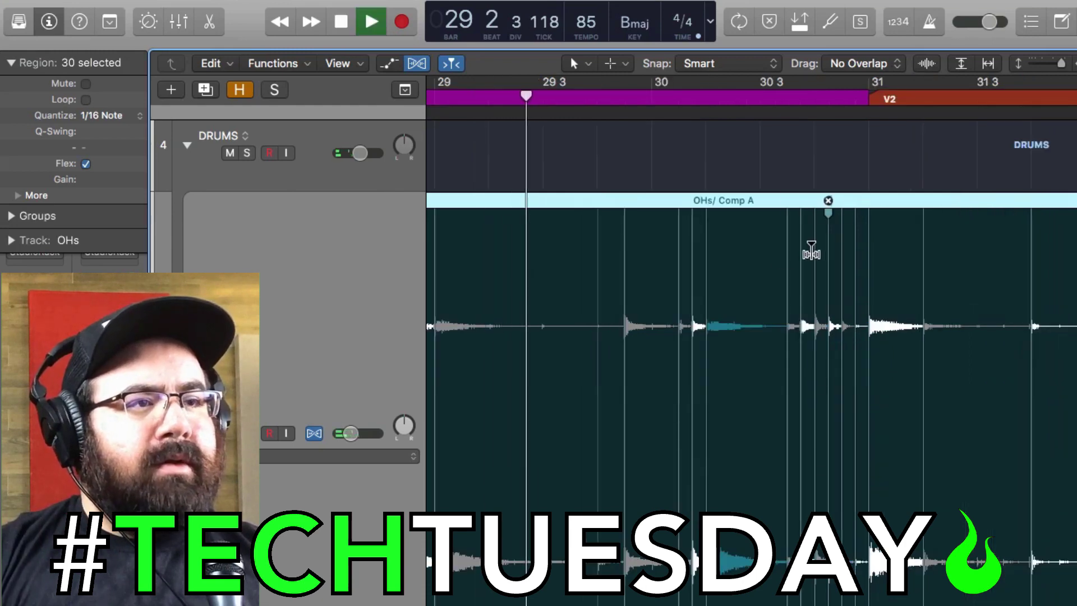